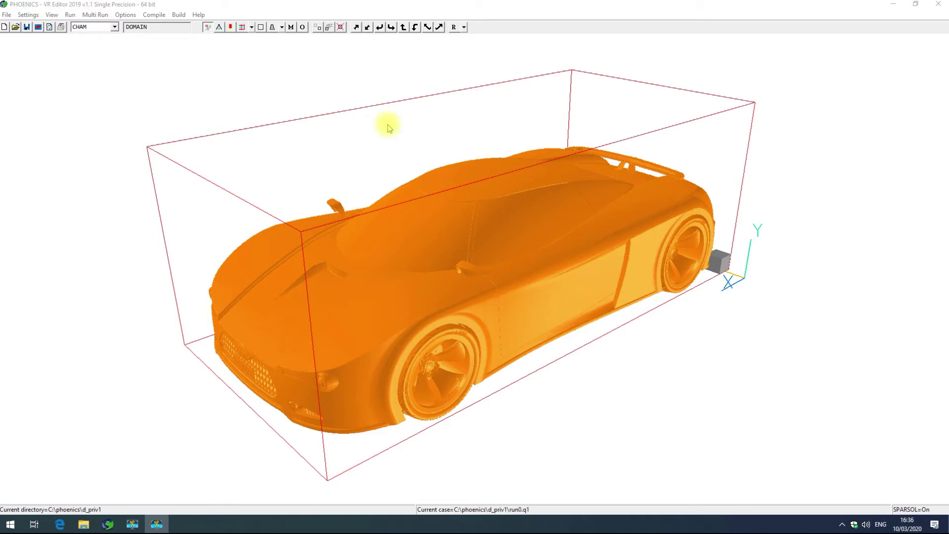
# Zoom the view in and out around the car model.
pyautogui.moveTo(387, 127); pyautogui.dragTo(389, 87, button='right')
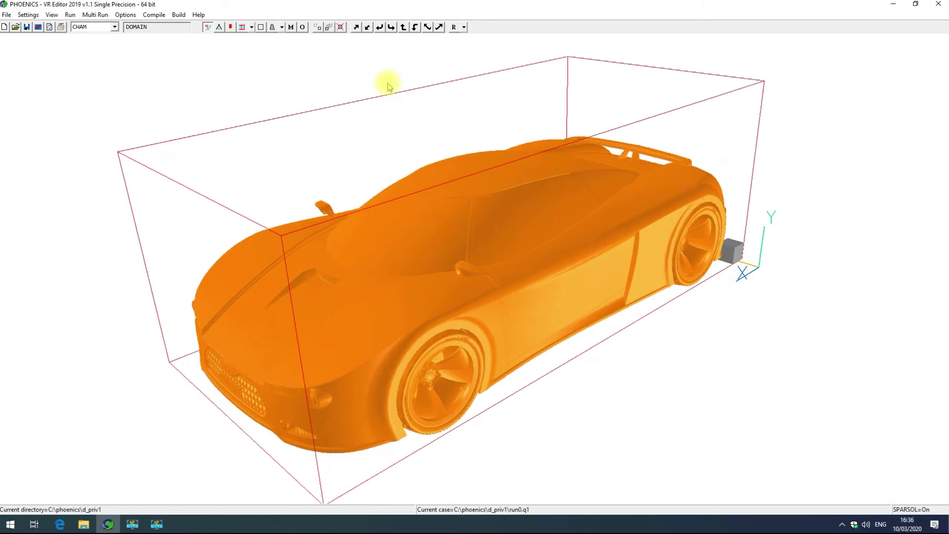
pyautogui.click(367, 28)
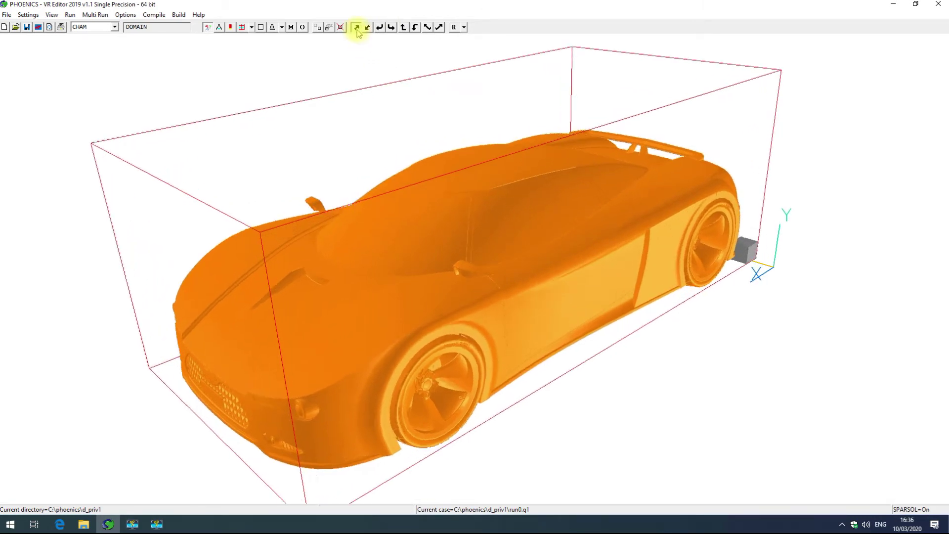
pyautogui.click(367, 27)
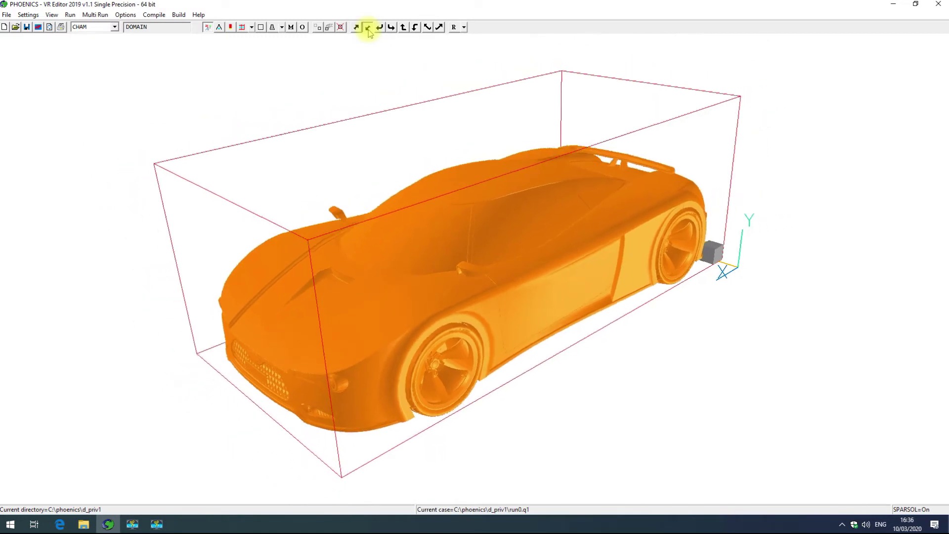
pyautogui.click(356, 28)
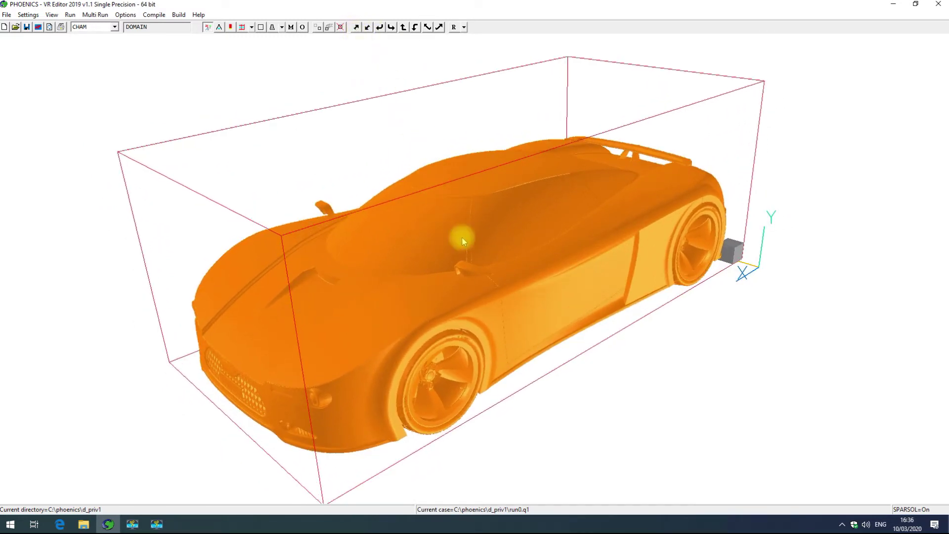
# Orbit the car slightly and tilt the view clockwise and anticlockwise.
pyautogui.moveTo(462, 241); pyautogui.dragTo(458, 182)
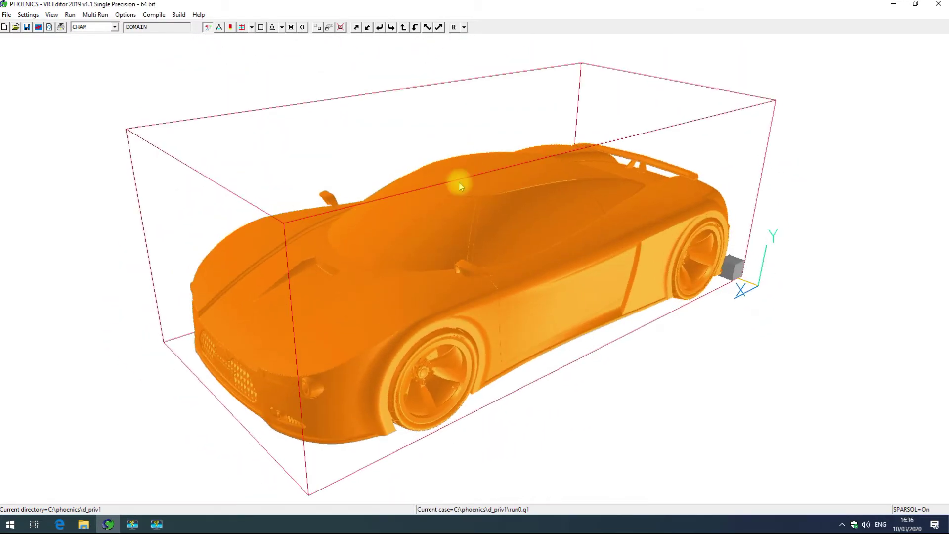
pyautogui.click(441, 30)
pyautogui.click(439, 29)
pyautogui.click(430, 29)
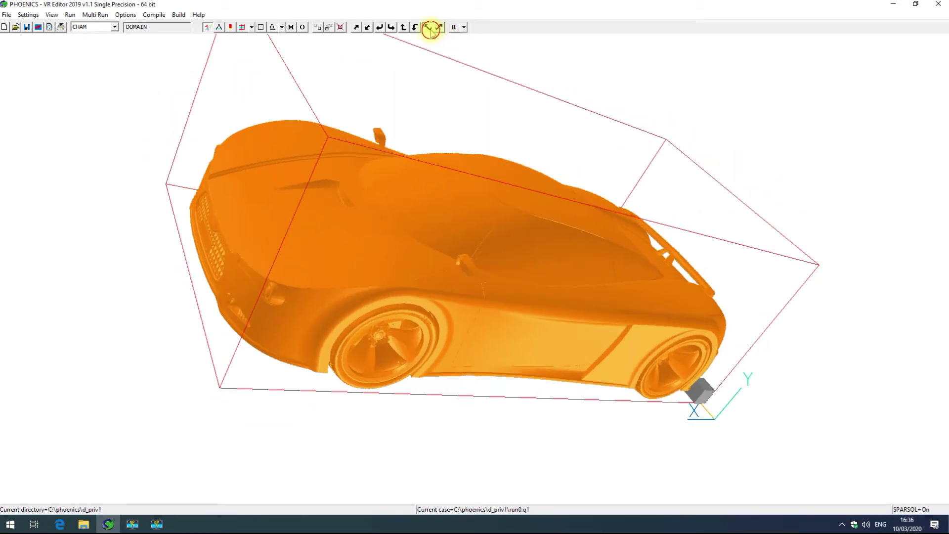
pyautogui.click(430, 29)
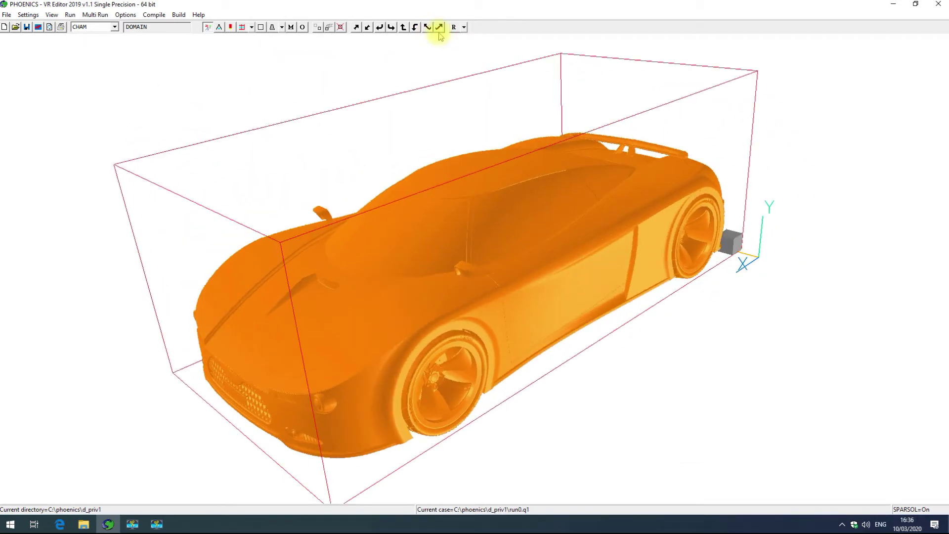
pyautogui.click(438, 28)
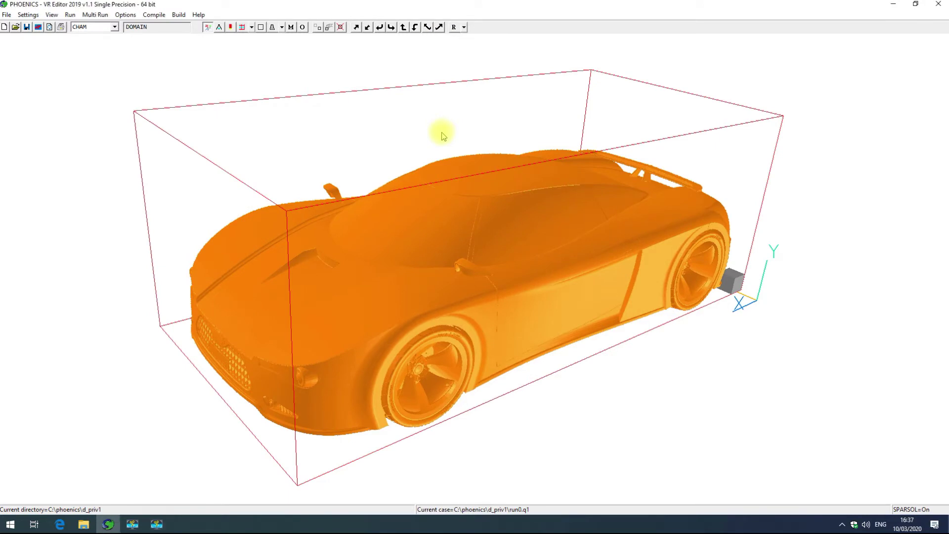
# Pan the car and its domain box across the view.
pyautogui.moveTo(440, 133); pyautogui.dragTo(123, 156)
pyautogui.moveTo(721, 248); pyautogui.dragTo(943, 214)
pyautogui.moveTo(305, 225); pyautogui.dragTo(782, 199)
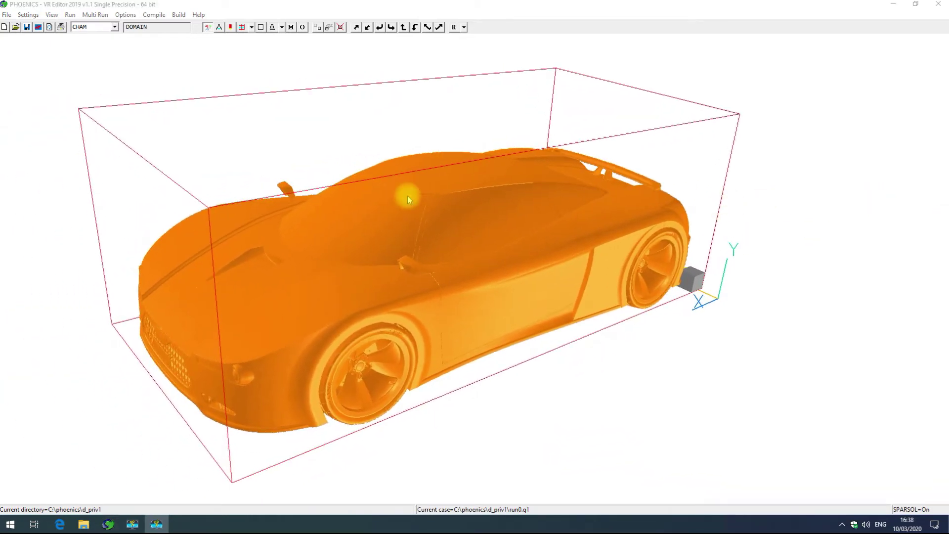
# Rotate the view around the car sideways and vertically to see its side, underside and roof.
pyautogui.moveTo(393, 263); pyautogui.dragTo(244, 269)
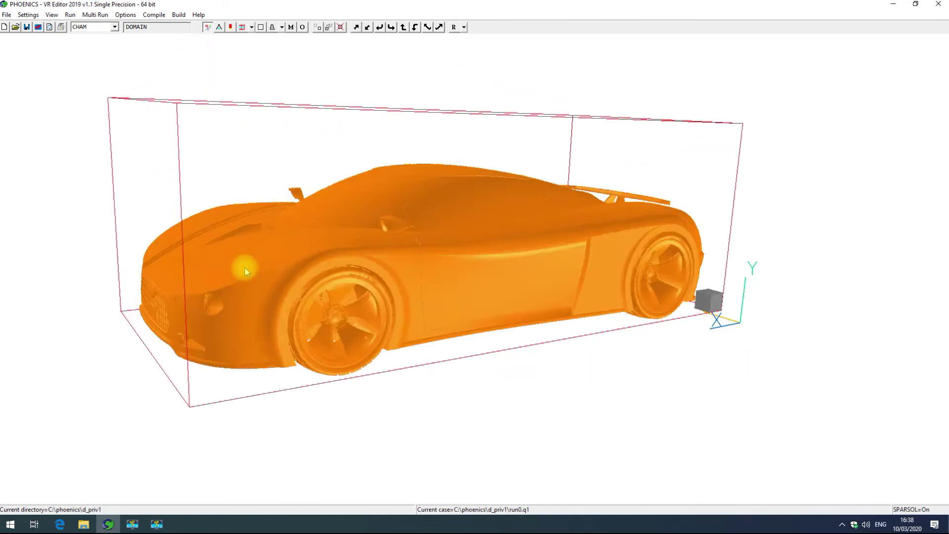
pyautogui.click(379, 27)
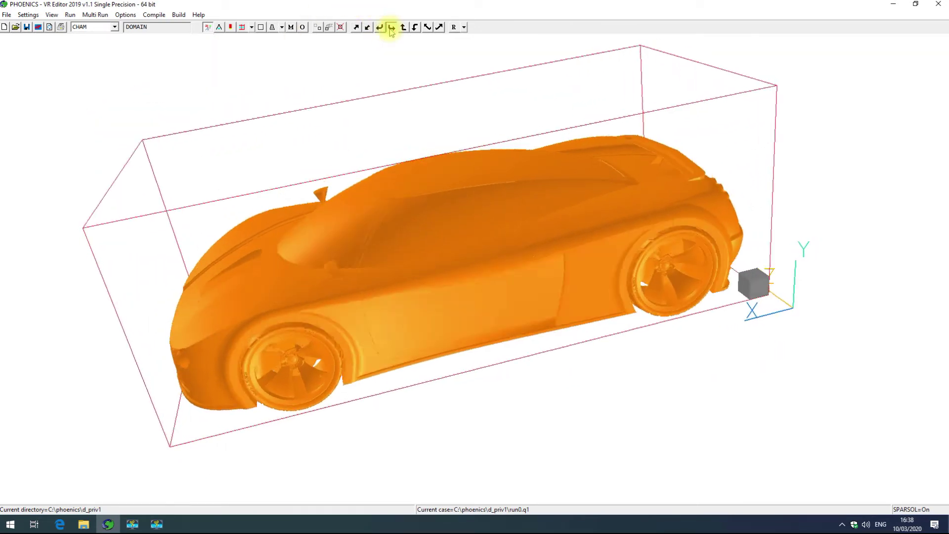
pyautogui.click(391, 27)
pyautogui.click(403, 28)
pyautogui.click(403, 27)
pyautogui.click(403, 28)
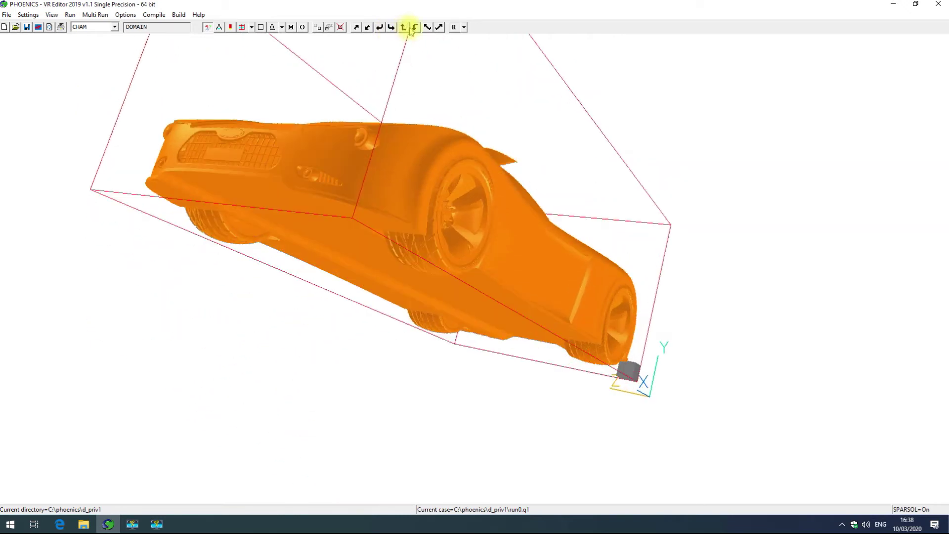
pyautogui.click(415, 28)
pyautogui.click(414, 27)
pyautogui.click(415, 28)
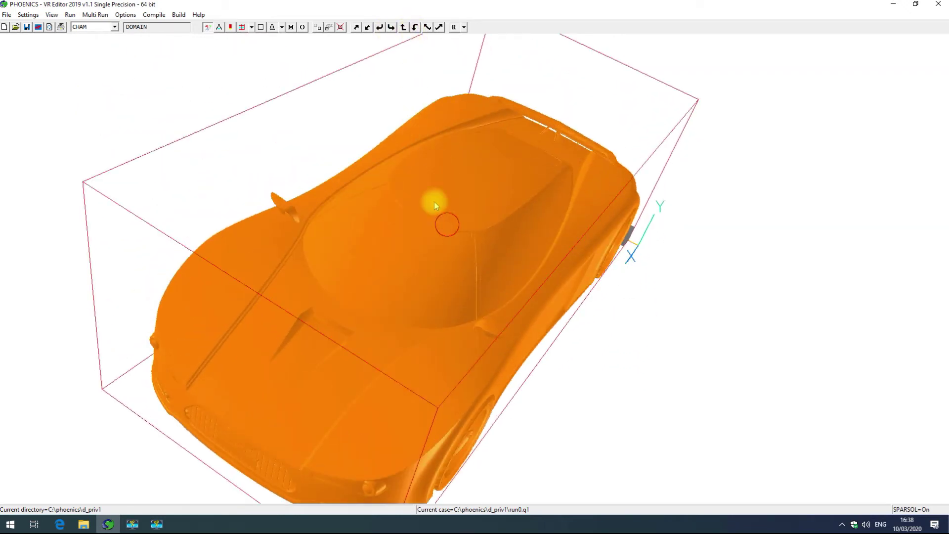
pyautogui.moveTo(434, 202); pyautogui.dragTo(432, 120)
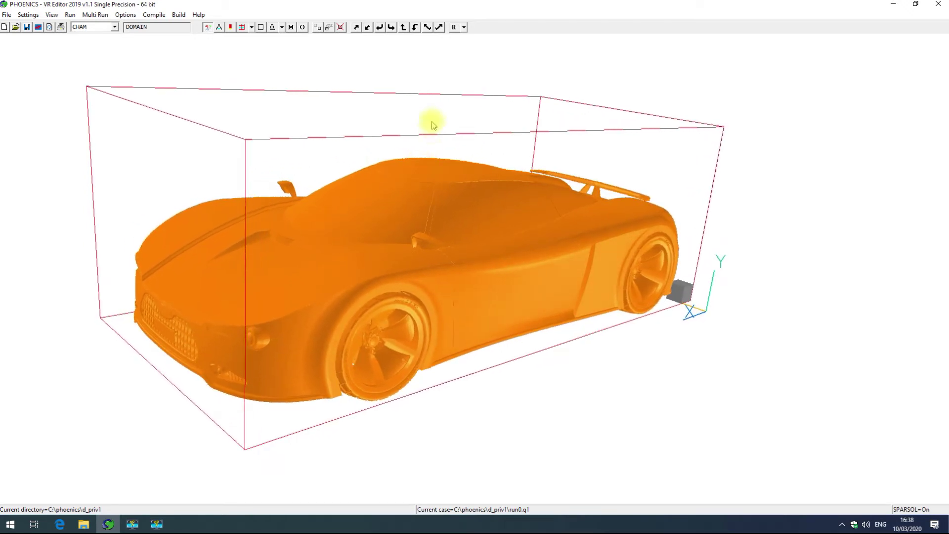
# Reset the view to the nearest head-on direction and fit the model to the window.
pyautogui.click(454, 27)
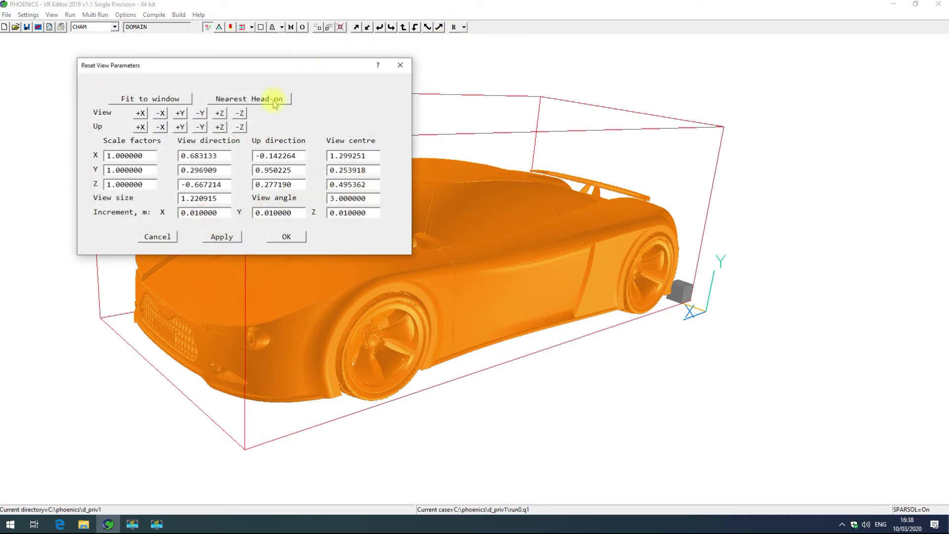
pyautogui.click(274, 99)
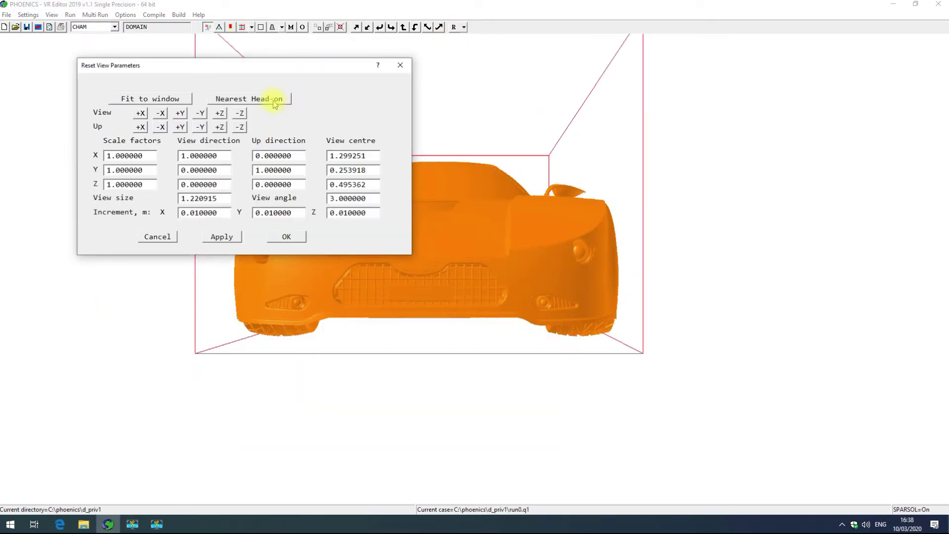
pyautogui.click(165, 101)
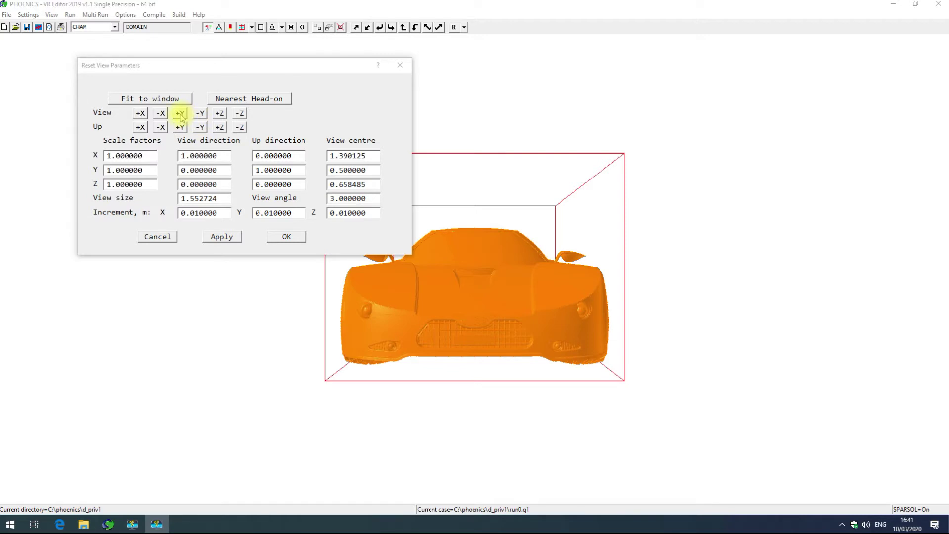
# Set the view direction to +Y with +X as the up direction.
pyautogui.click(179, 113)
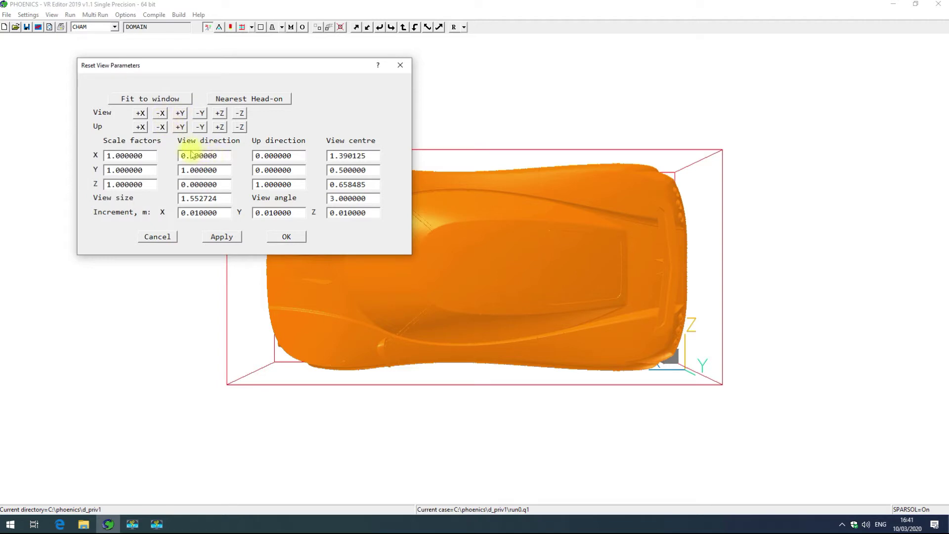
pyautogui.click(141, 128)
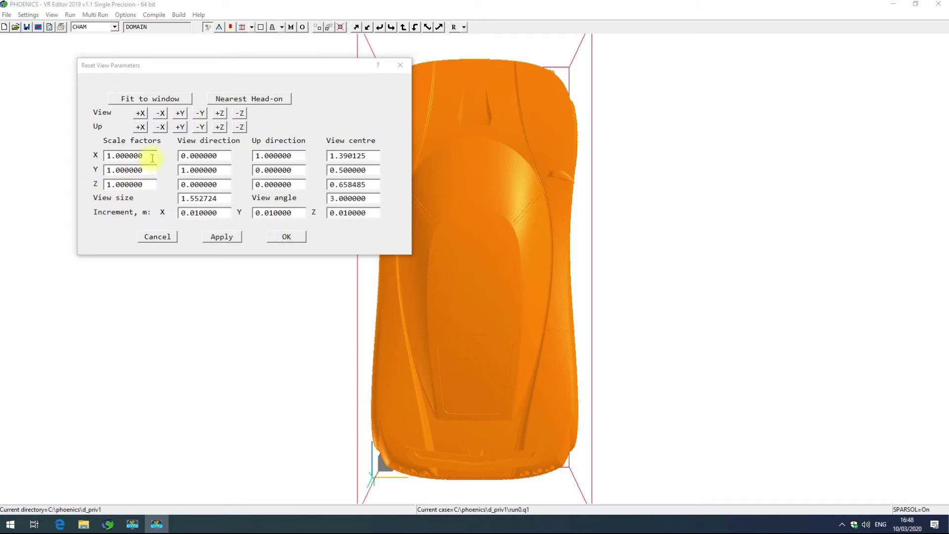
# Set the view's X scale factor to 0.5.
pyautogui.moveTo(152, 158); pyautogui.dragTo(84, 156)
pyautogui.write('1')
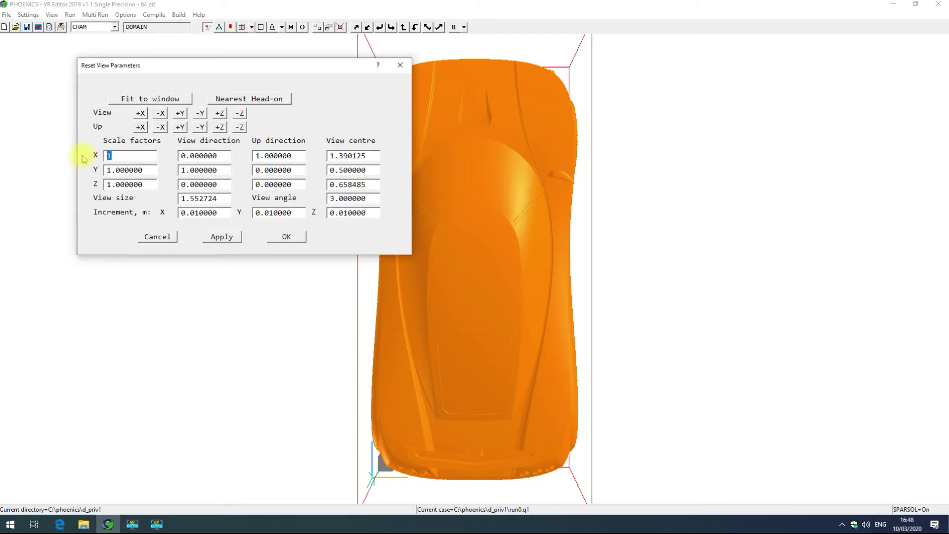
pyautogui.write('0.5')
pyautogui.click(153, 170)
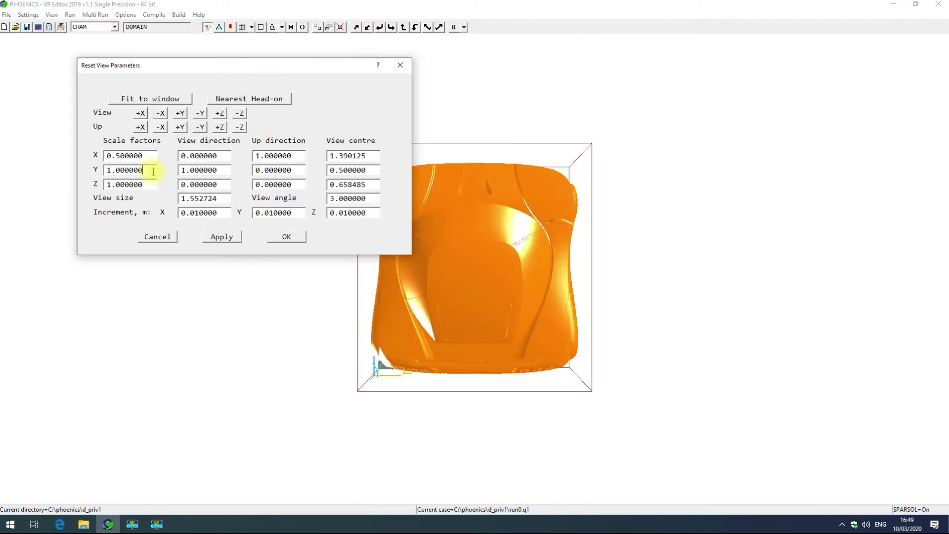
# Set the view's X scale factor back to 1.
pyautogui.click(151, 157)
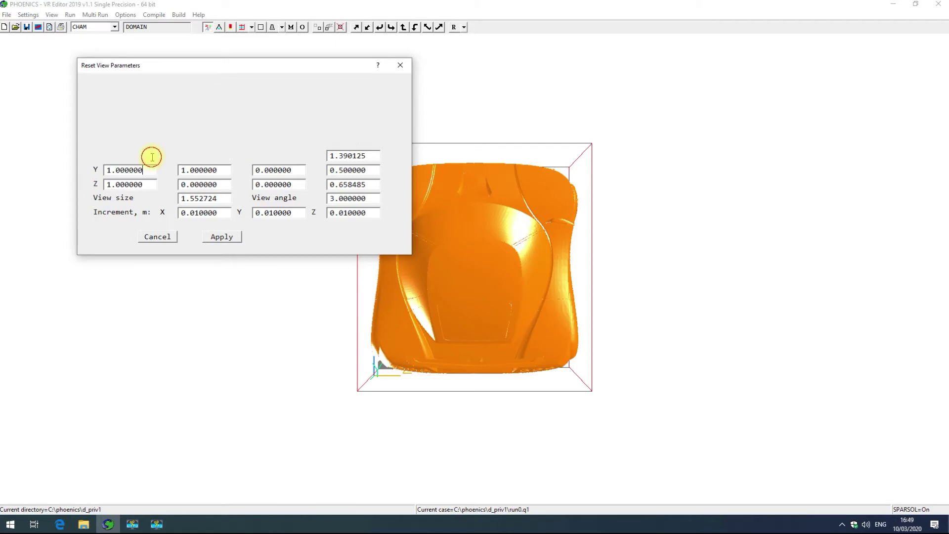
pyautogui.moveTo(148, 156); pyautogui.dragTo(96, 156)
pyautogui.write('.5')
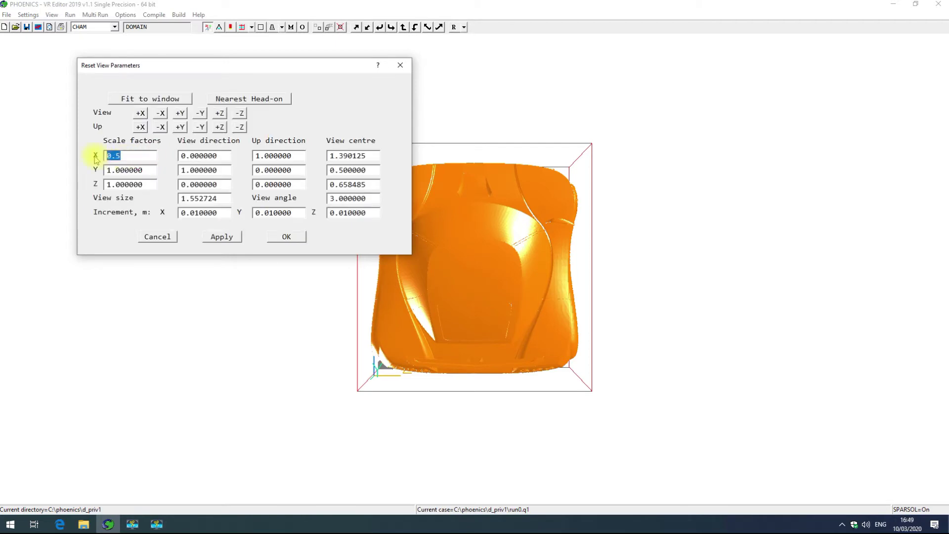
pyautogui.write('1')
pyautogui.press('Tab')
pyautogui.click(147, 170)
pyautogui.press('Return')
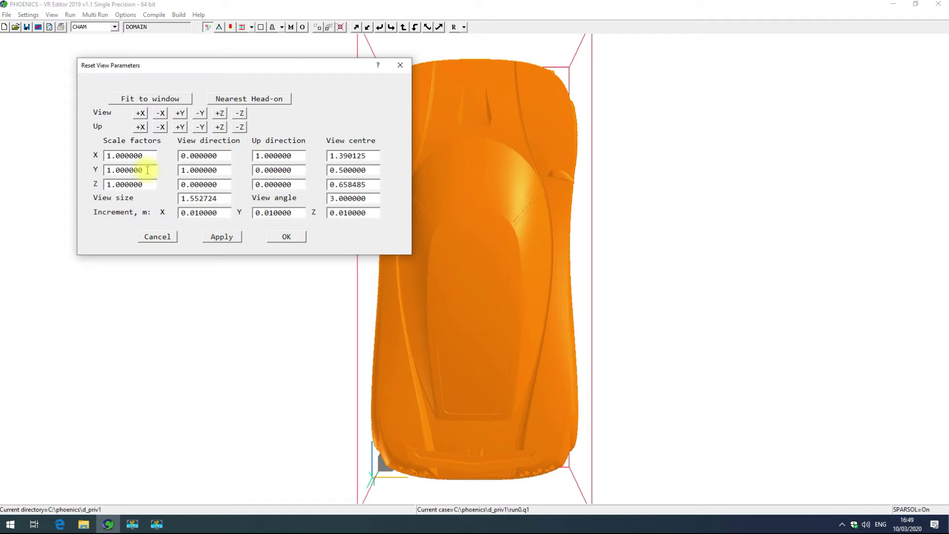
# Move the view parameters dialog clear of the car and accept the view settings.
pyautogui.click(287, 236)
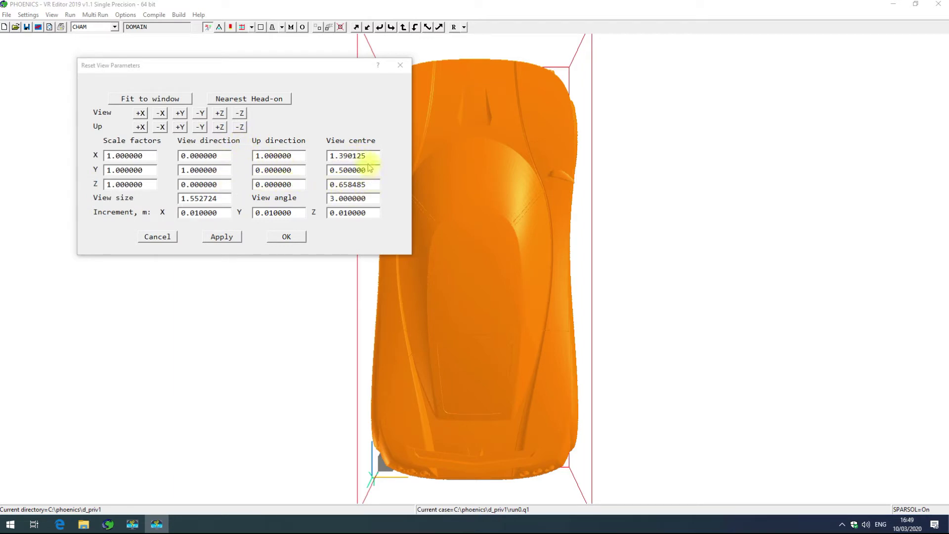
pyautogui.moveTo(317, 75); pyautogui.dragTo(254, 89)
pyautogui.click(434, 295)
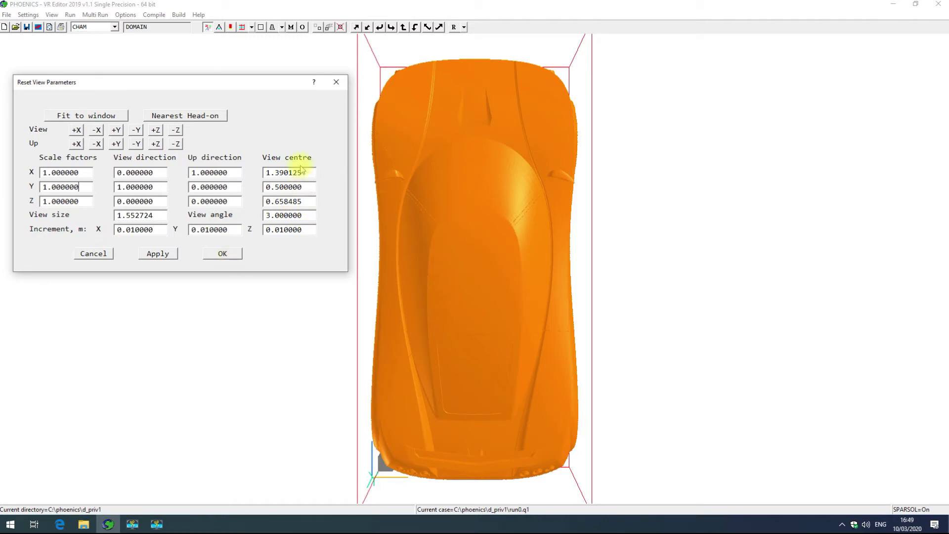
pyautogui.click(224, 253)
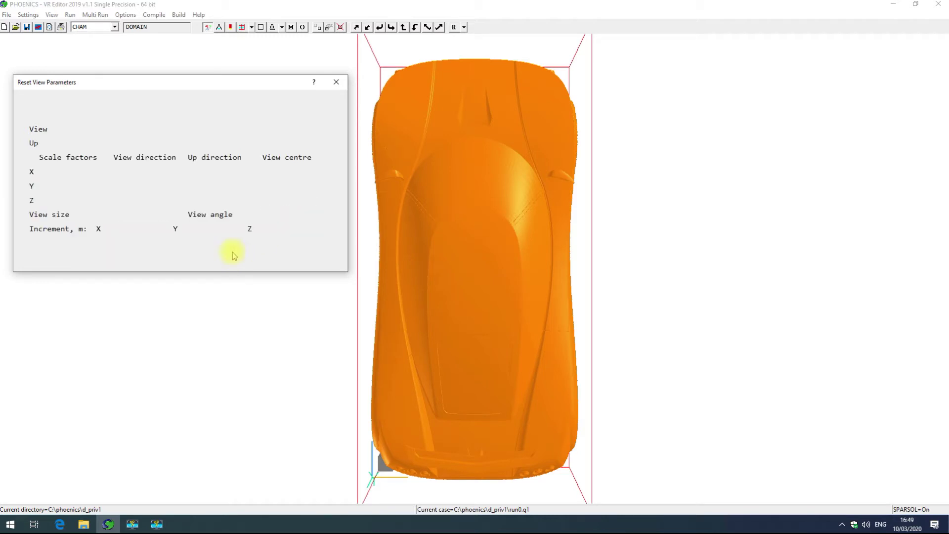
# Move the probe position and view centre to the centre of the small grey block beside the car's rear.
pyautogui.moveTo(456, 385); pyautogui.dragTo(423, 288)
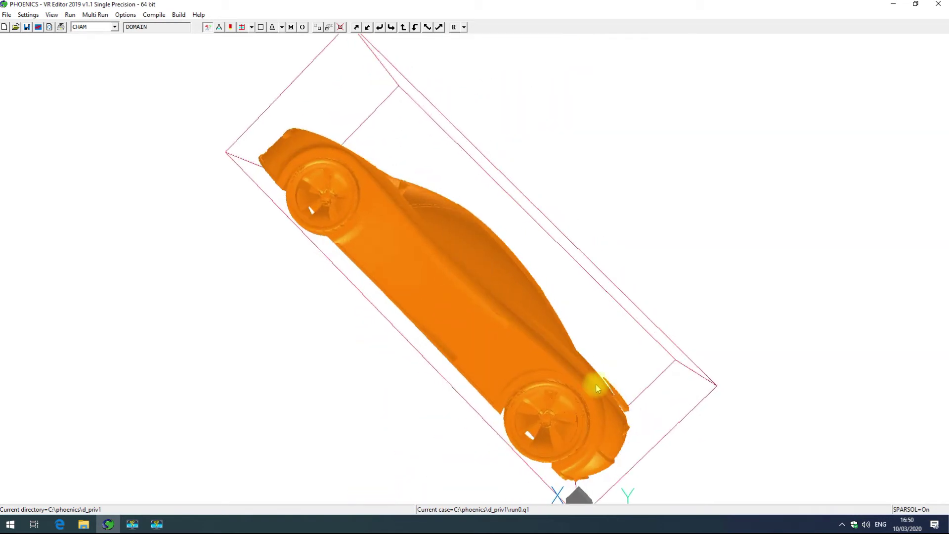
pyautogui.moveTo(597, 388); pyautogui.dragTo(351, 437)
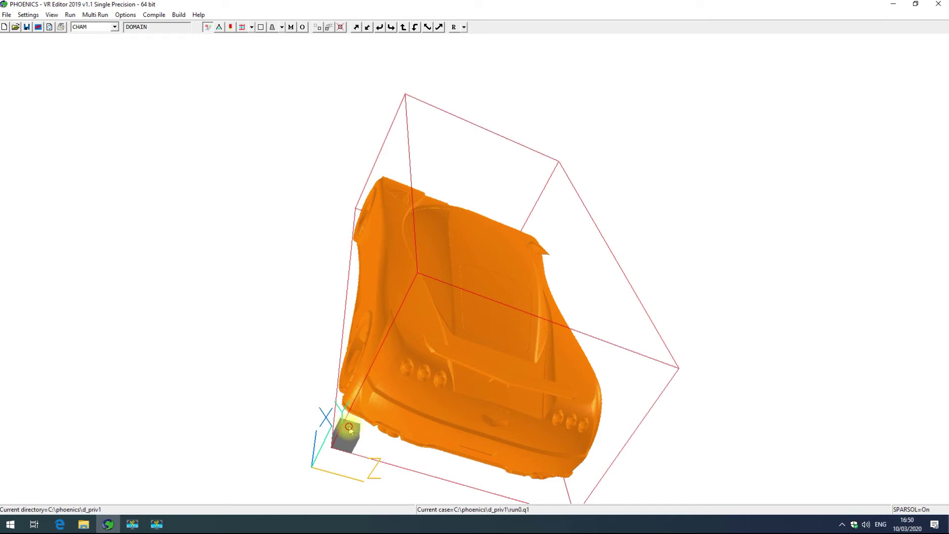
pyautogui.click(349, 429)
pyautogui.rightClick(349, 428)
pyautogui.moveTo(388, 315)
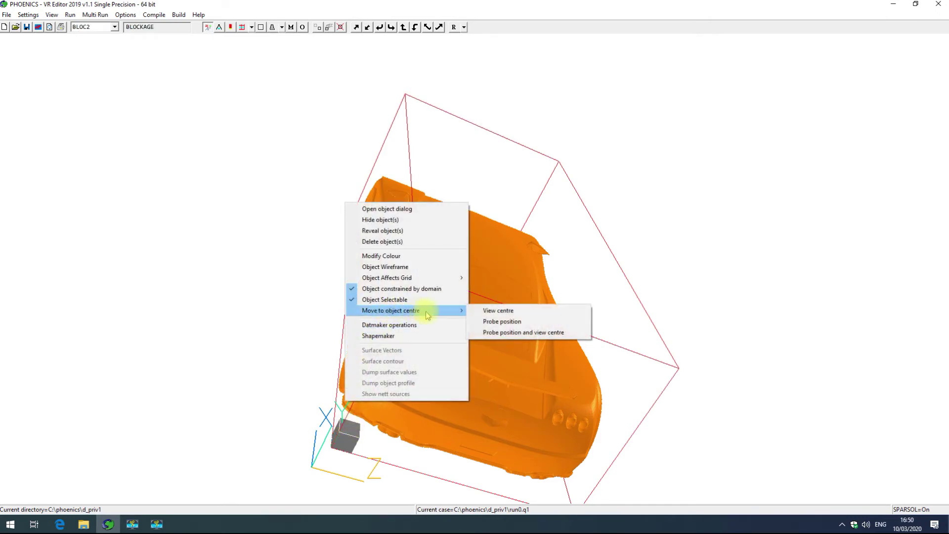
pyautogui.click(498, 333)
# Select the car body and move the view centre to its centre.
pyautogui.moveTo(568, 307); pyautogui.dragTo(438, 236)
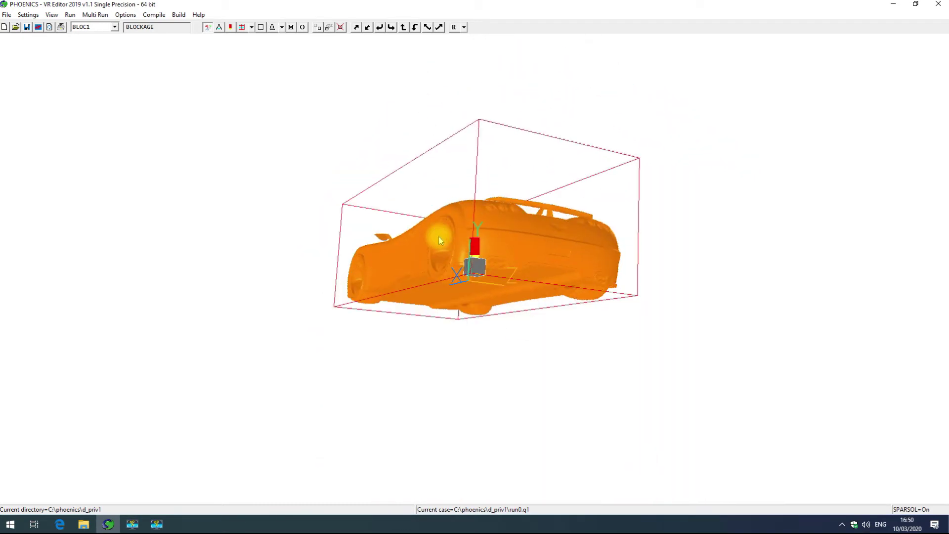
pyautogui.click(437, 237)
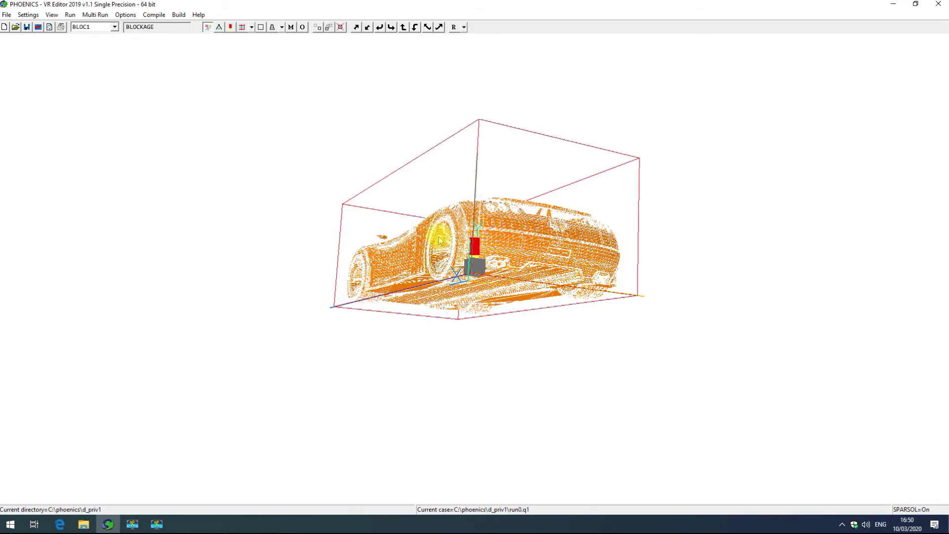
pyautogui.rightClick(435, 212)
pyautogui.moveTo(464, 319)
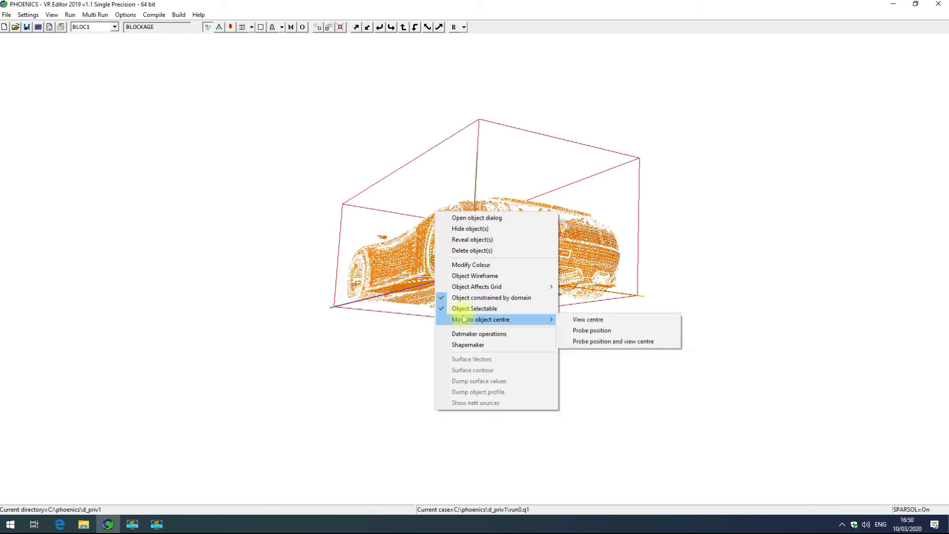
pyautogui.click(599, 321)
# Turn the view to the car's side, align it to nearest head-on and fit it to the window.
pyautogui.moveTo(474, 290); pyautogui.dragTo(514, 71)
pyautogui.click(463, 27)
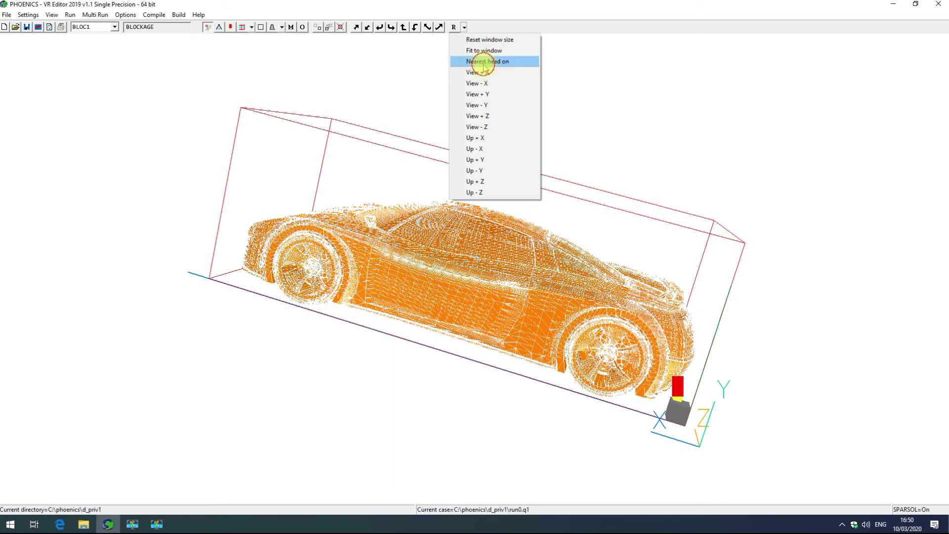
pyautogui.click(482, 61)
pyautogui.click(463, 27)
pyautogui.click(460, 48)
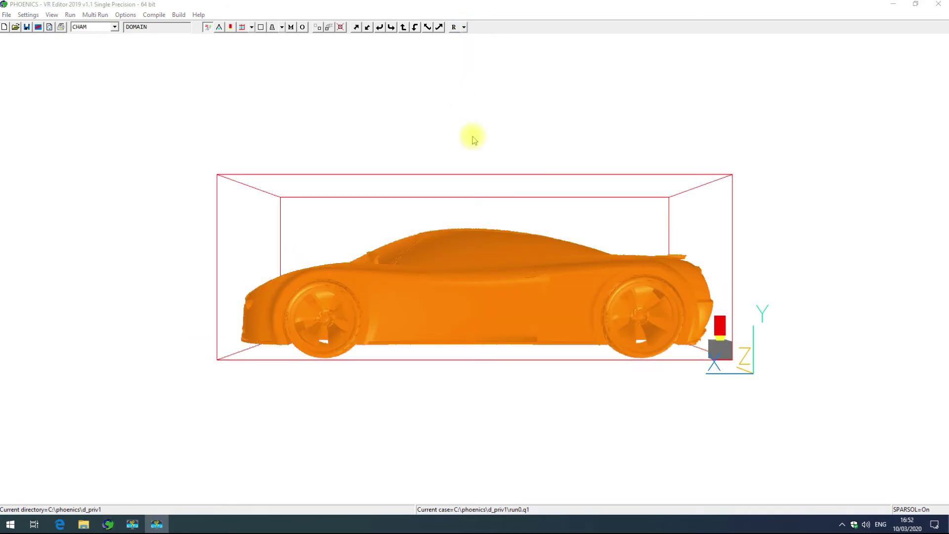
# Open the view parameters to review the X, Y and Z increments, and accept them as they are.
pyautogui.click(454, 27)
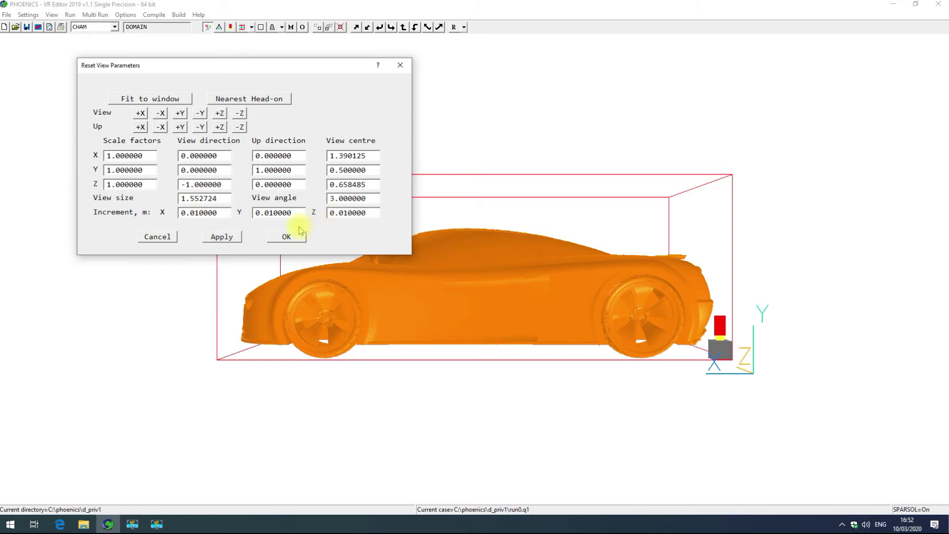
pyautogui.click(288, 237)
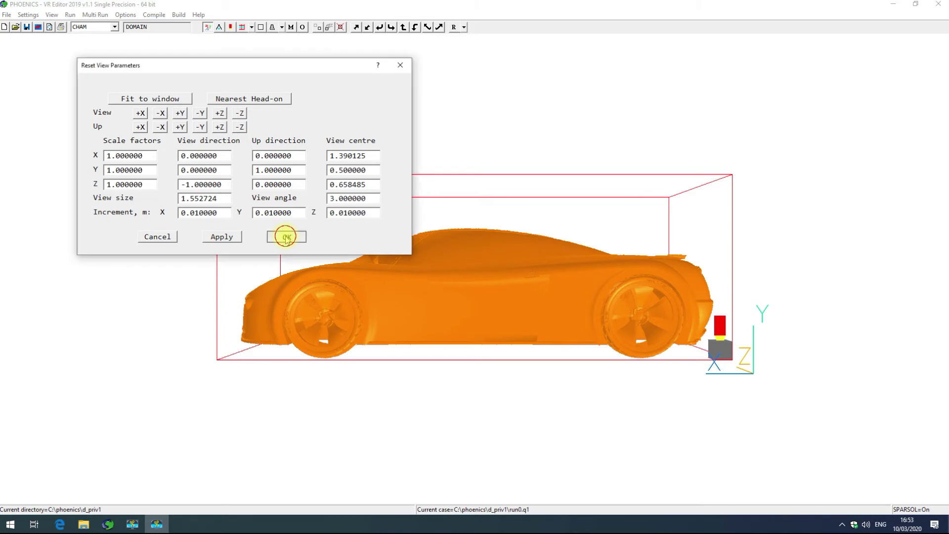
# Open the probe location settings and raise the probe's X position in single increments to 0.10.
pyautogui.click(230, 28)
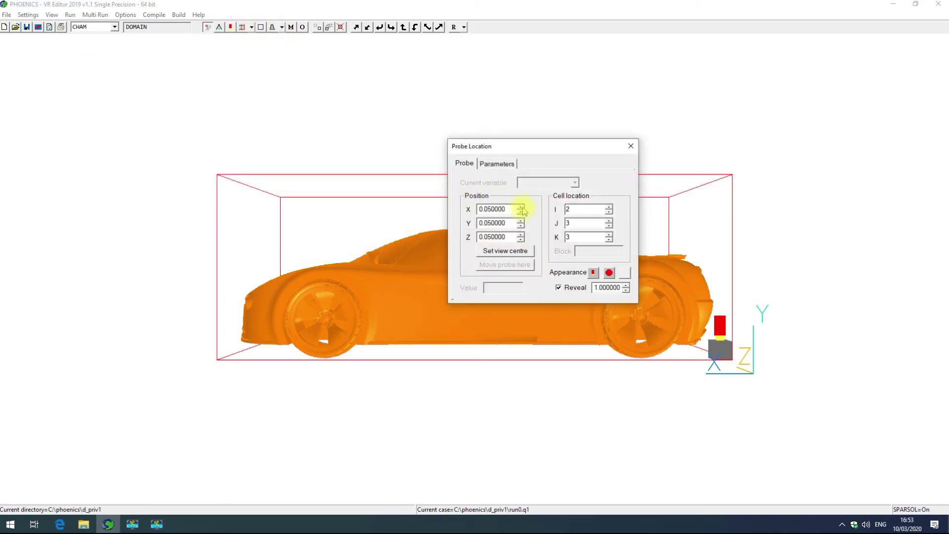
pyautogui.click(522, 208)
pyautogui.click(521, 207)
pyautogui.click(522, 208)
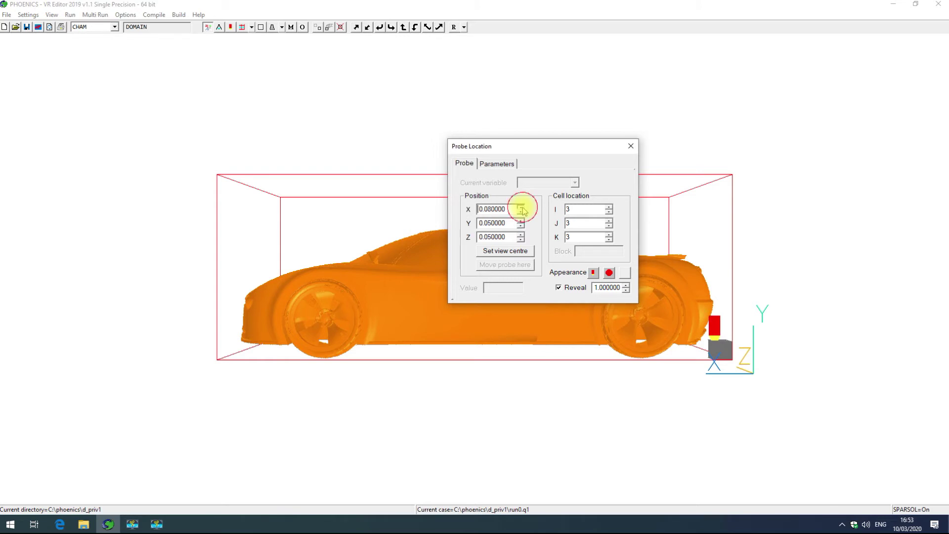
pyautogui.click(522, 208)
pyautogui.click(521, 208)
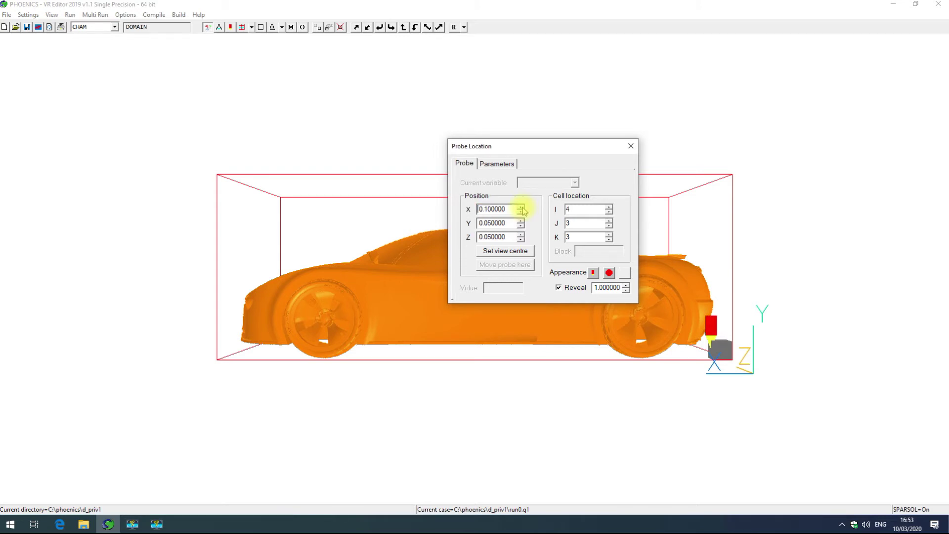
# Step the probe's X position back down to 0.05.
pyautogui.click(521, 212)
pyautogui.click(521, 212)
pyautogui.click(521, 212)
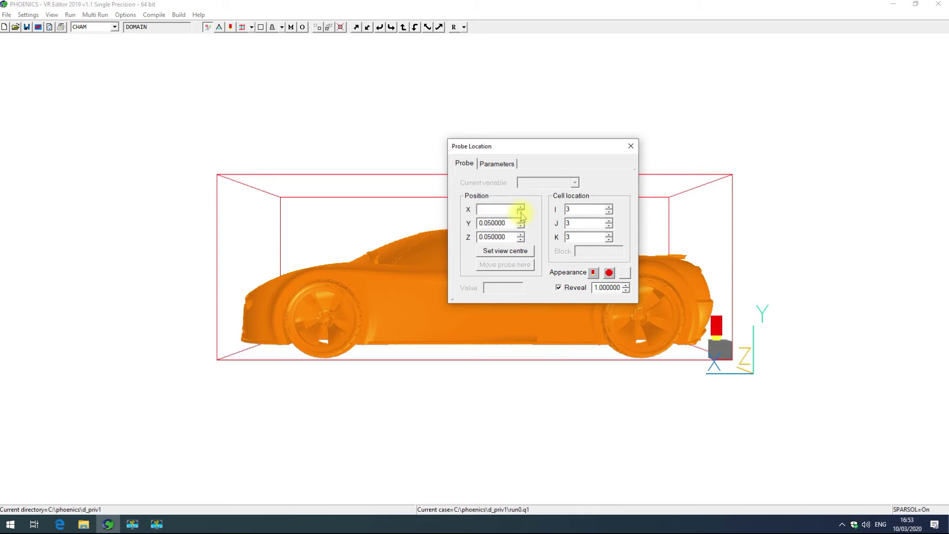
pyautogui.click(521, 212)
pyautogui.click(521, 212)
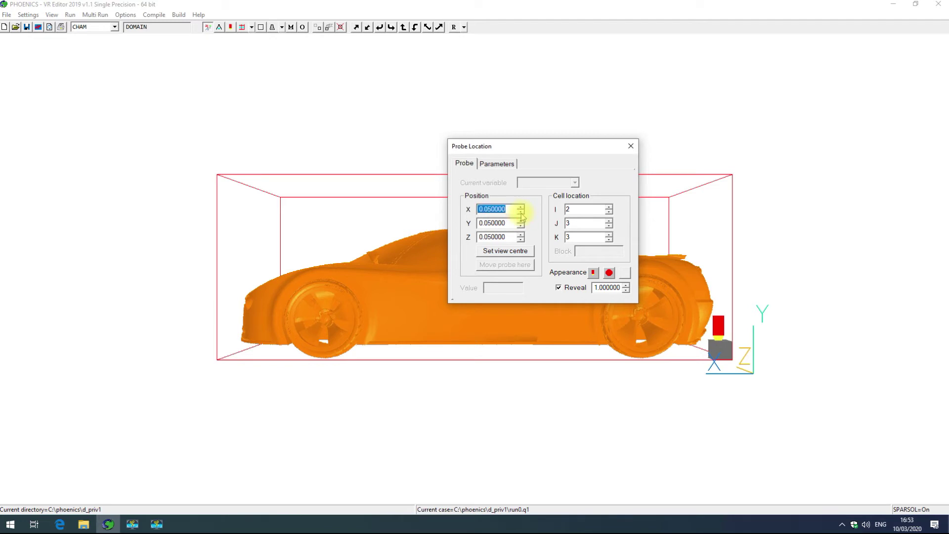
# Set the editor's X increment to 1 and return to the probe position settings.
pyautogui.click(498, 164)
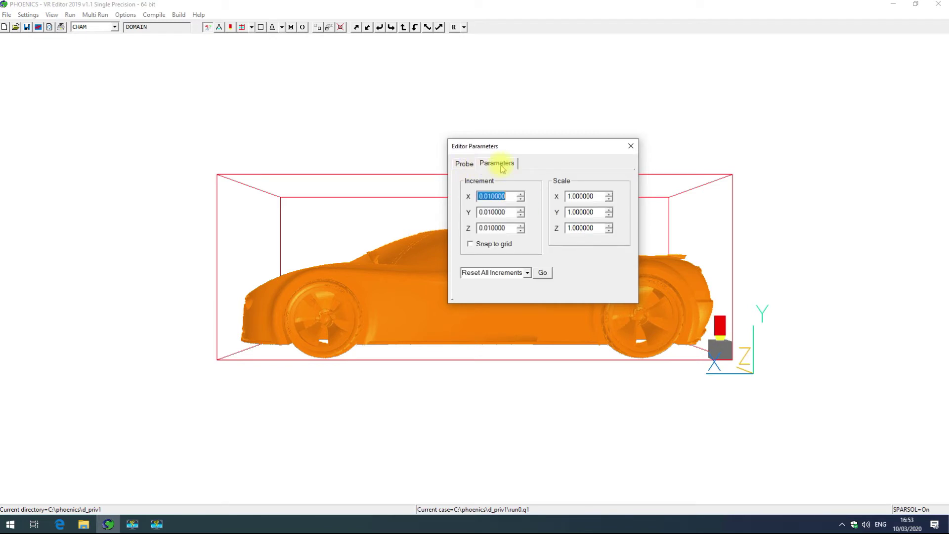
pyautogui.click(489, 196)
pyautogui.moveTo(490, 197); pyautogui.dragTo(456, 197)
pyautogui.write('1')
pyautogui.click(467, 164)
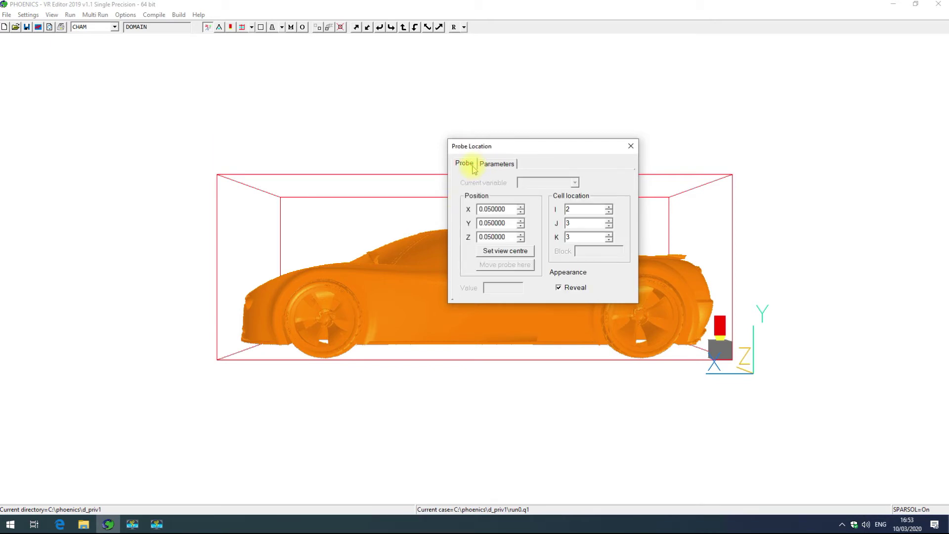
# Step the probe forward along X with the larger increment and bring it back to X 0.
pyautogui.click(520, 207)
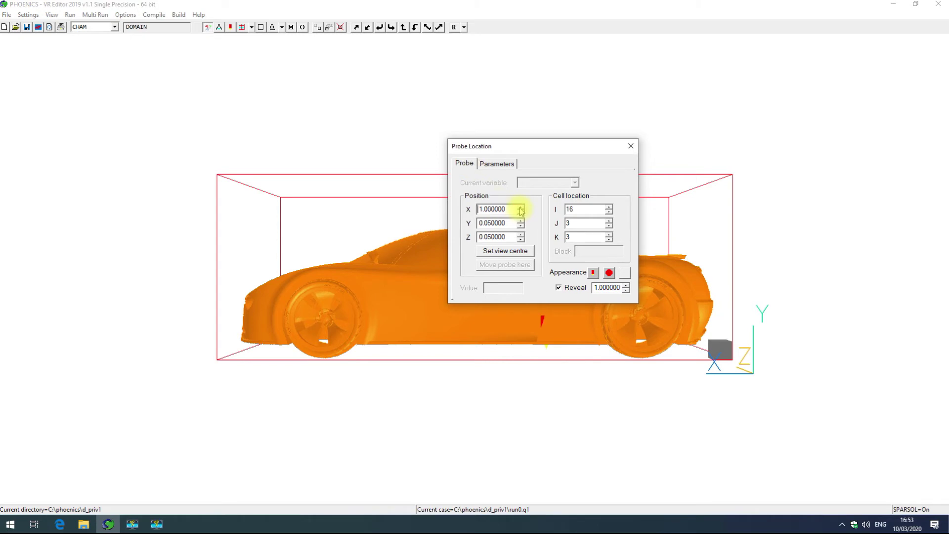
pyautogui.click(520, 207)
pyautogui.click(521, 213)
pyautogui.click(520, 213)
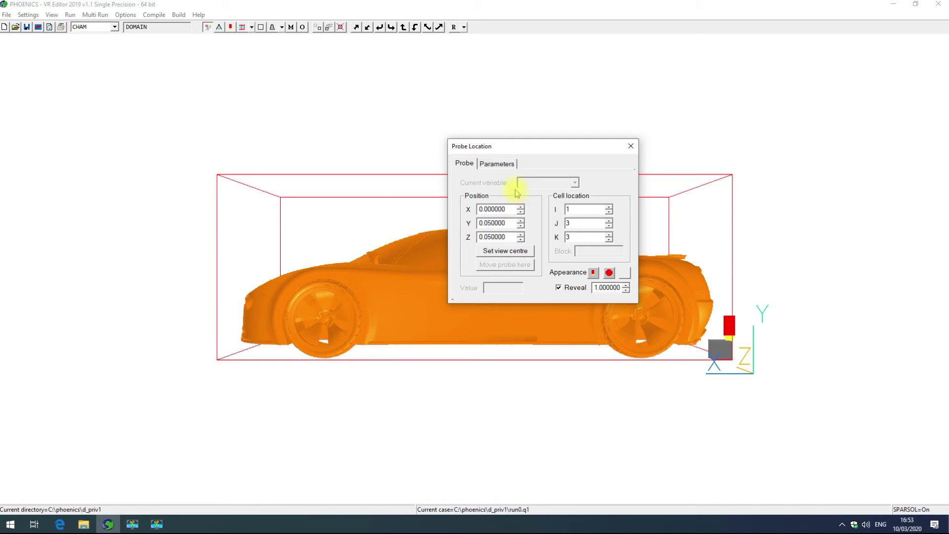
# Reset all editor increments to their defaults and close the probe location settings.
pyautogui.click(500, 164)
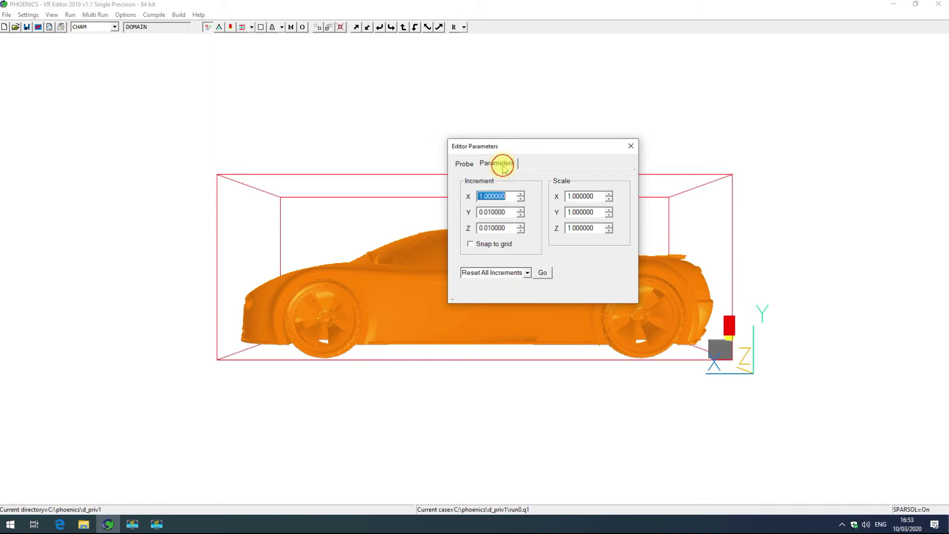
pyautogui.click(543, 272)
pyautogui.click(463, 164)
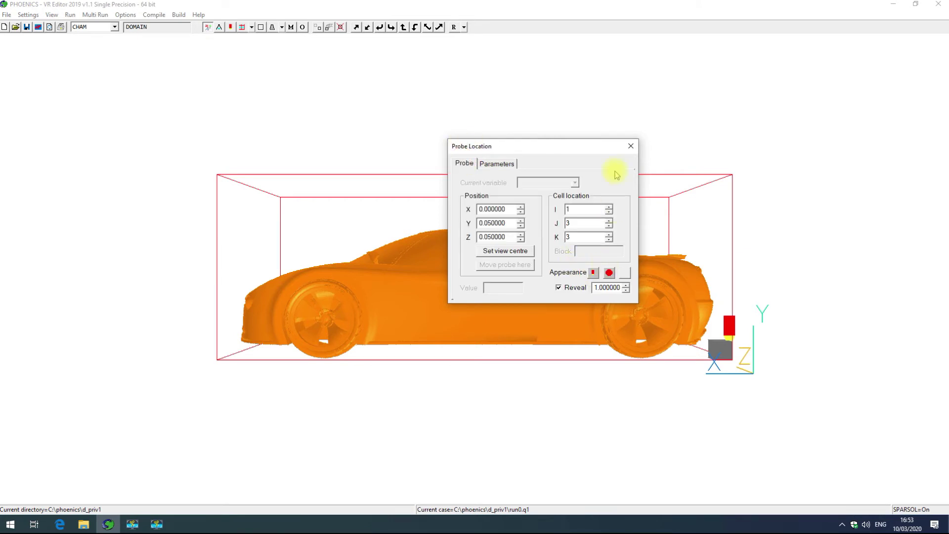
pyautogui.click(630, 146)
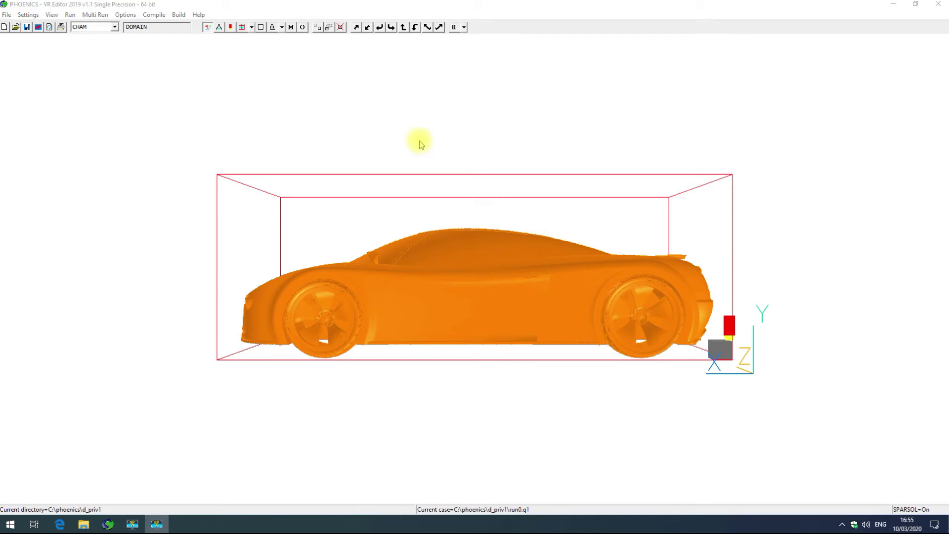
pyautogui.click(464, 28)
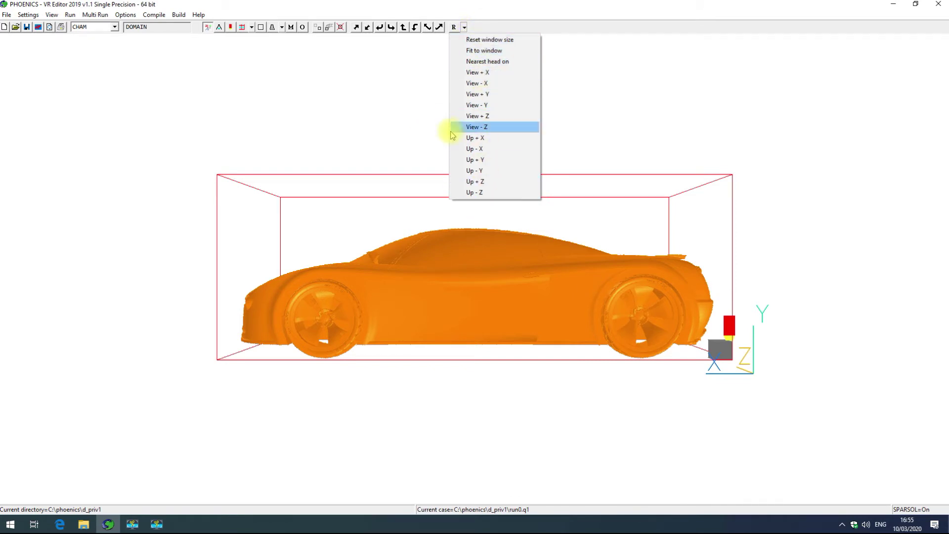
pyautogui.click(428, 135)
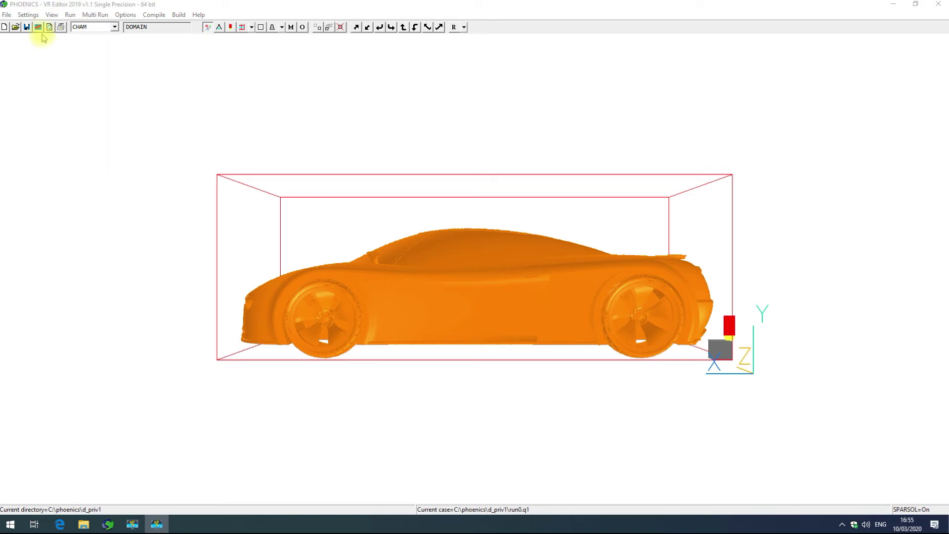
# Open the near plane cut-off settings and turn the view to show the car obliquely from above its front.
pyautogui.click(27, 15)
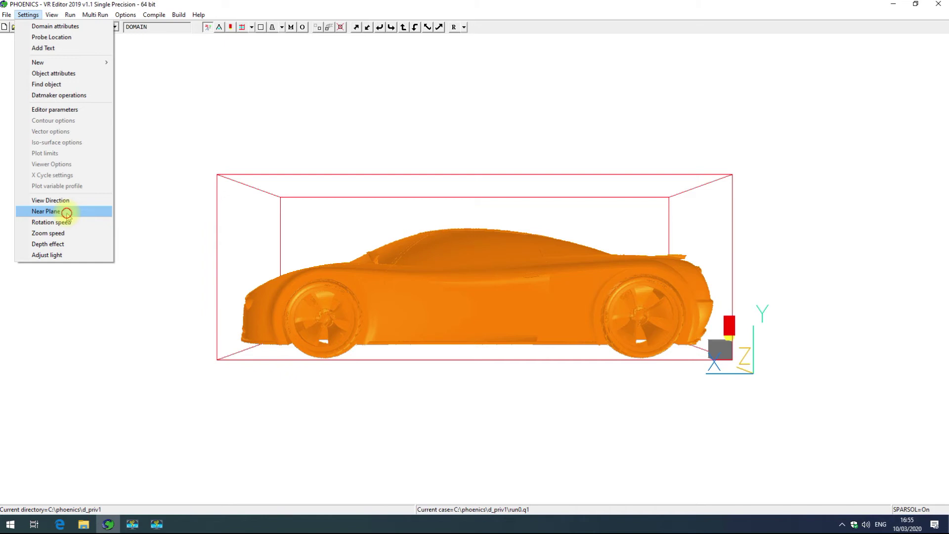
pyautogui.click(66, 212)
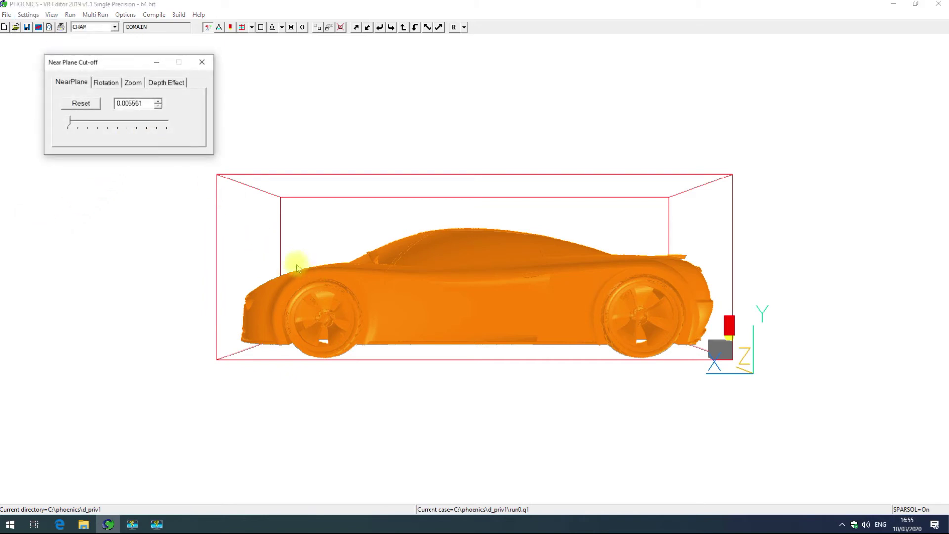
pyautogui.moveTo(230, 252); pyautogui.dragTo(329, 244)
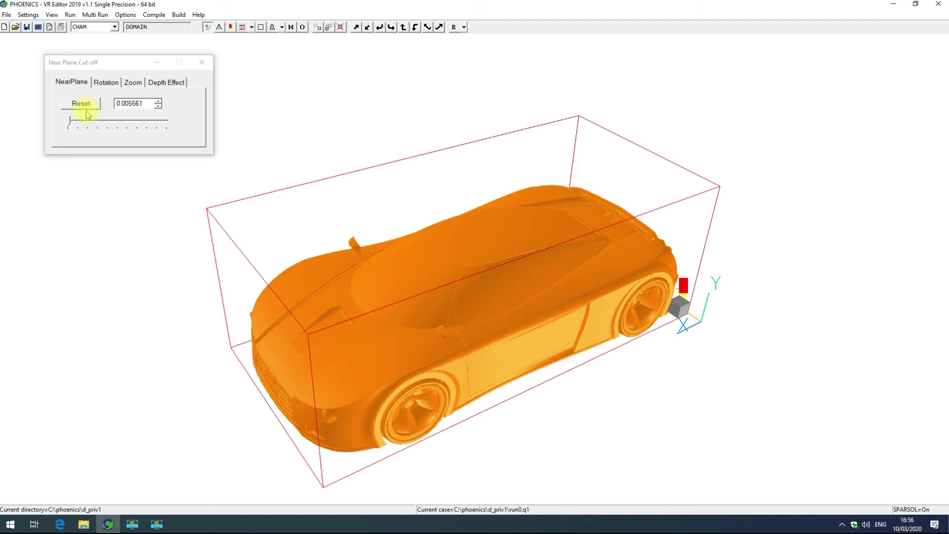
# Raise the near plane cut-off to about 2.25 and reset it to its default.
pyautogui.click(70, 124)
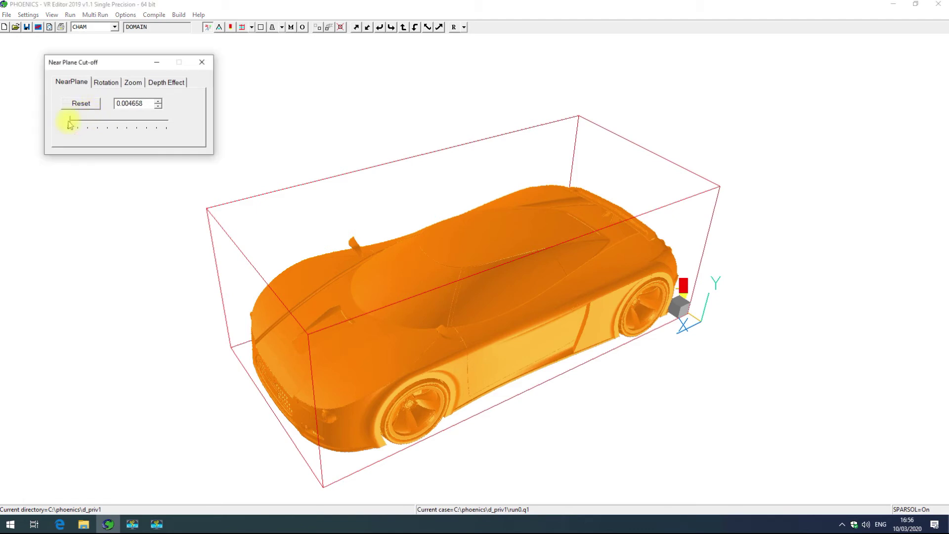
pyautogui.moveTo(70, 124); pyautogui.dragTo(118, 125)
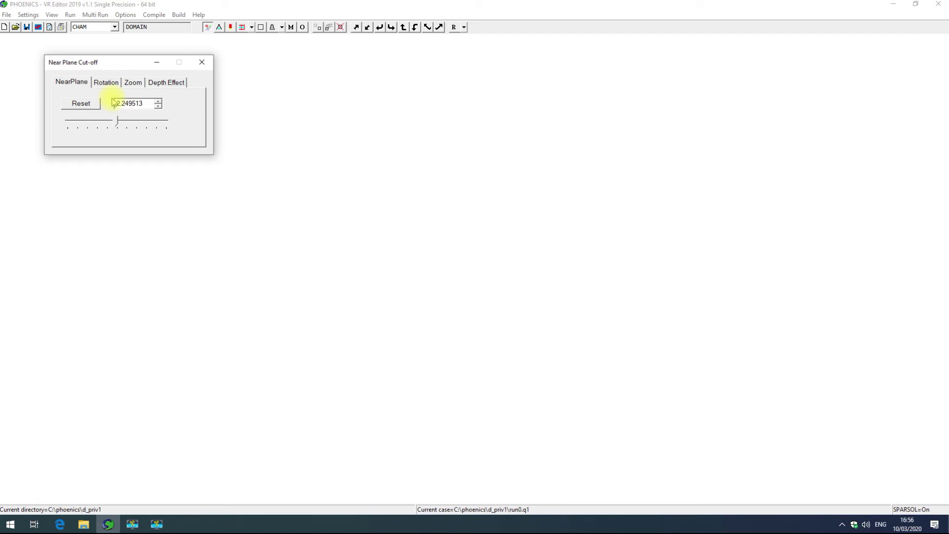
pyautogui.click(81, 104)
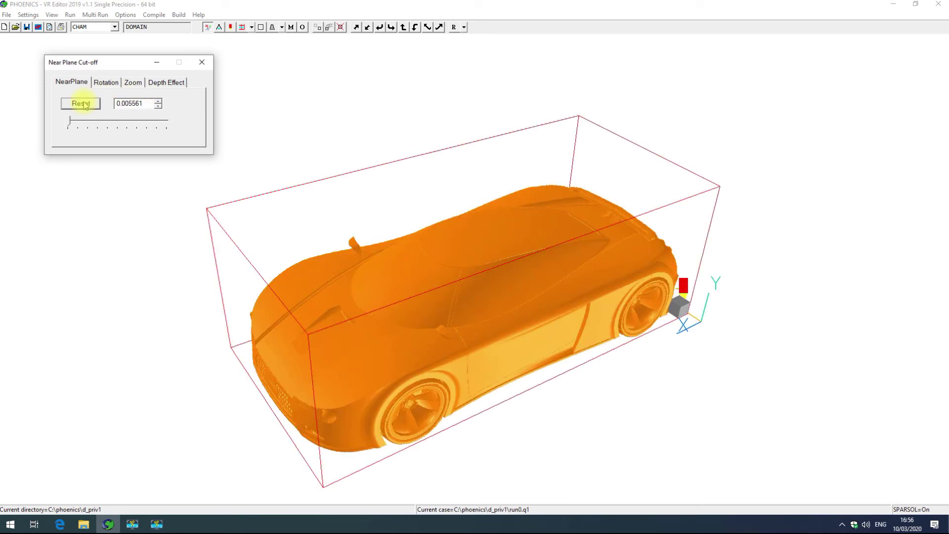
# Try rotating the car at the default and at an increased rotation speed, and reset the speed to 1.
pyautogui.click(104, 87)
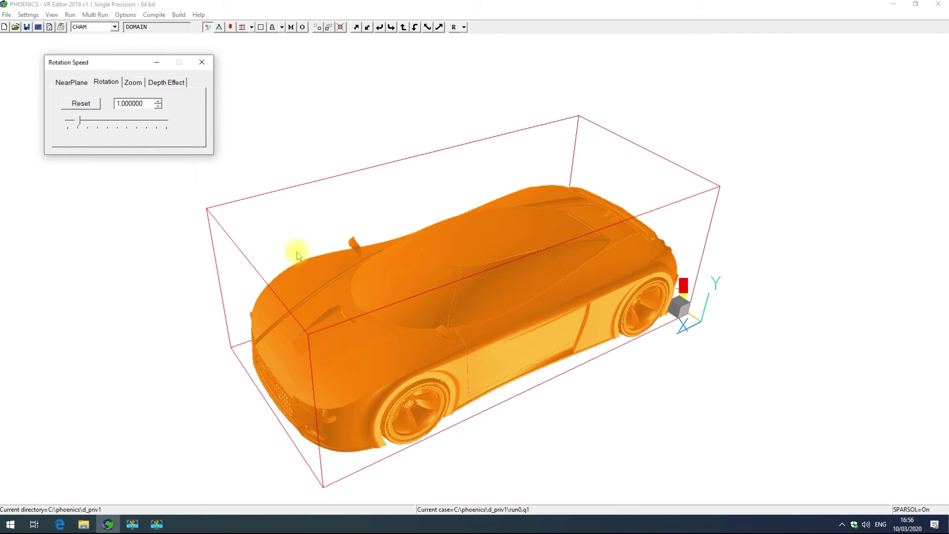
pyautogui.moveTo(336, 267); pyautogui.dragTo(363, 247)
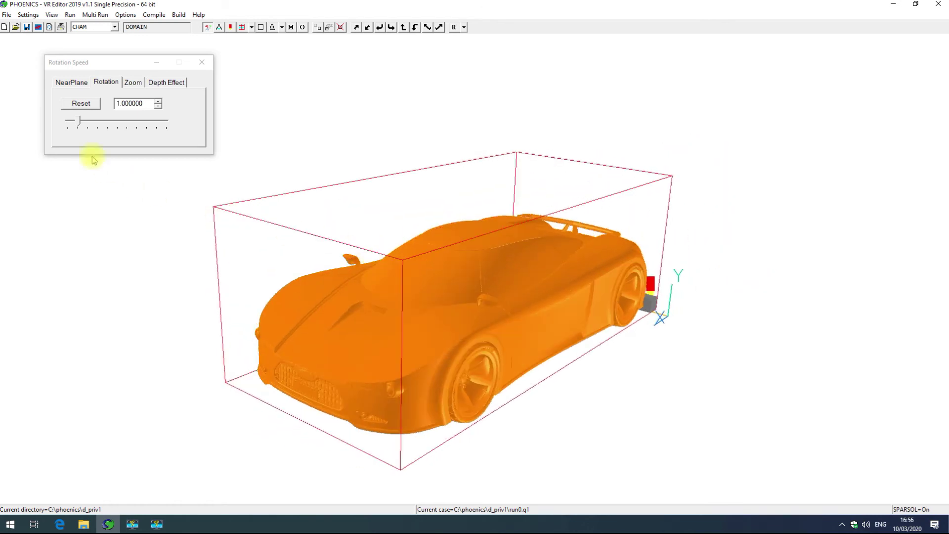
pyautogui.moveTo(80, 123); pyautogui.dragTo(93, 122)
pyautogui.moveTo(433, 295); pyautogui.dragTo(375, 296)
pyautogui.click(81, 103)
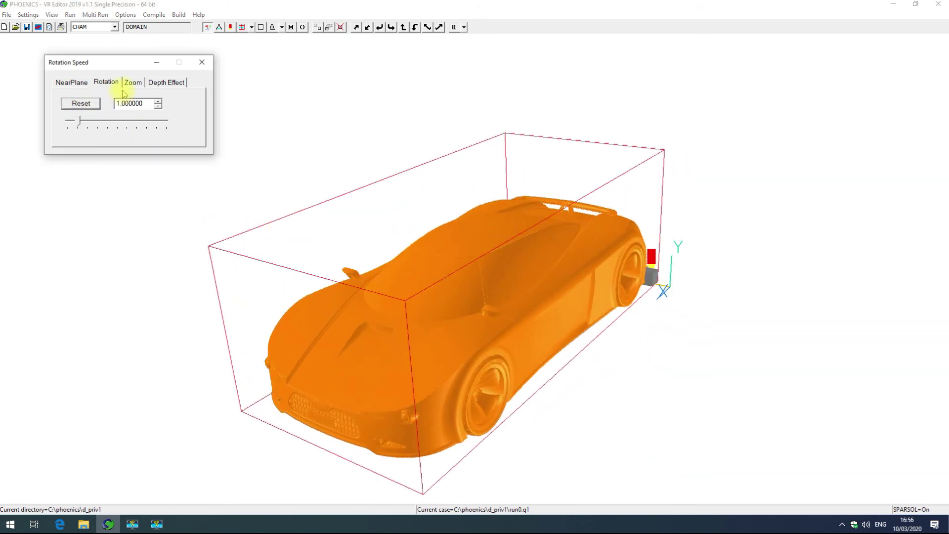
# Try zooming at the default speed and at a zoom speed of 5.68, and reset the zoom speed.
pyautogui.click(132, 83)
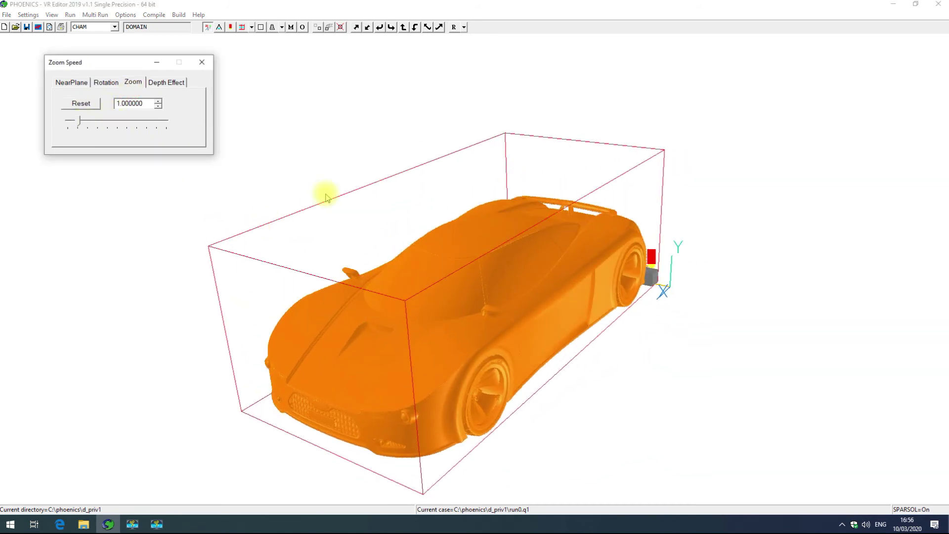
pyautogui.moveTo(434, 257); pyautogui.dragTo(428, 99, button='right')
pyautogui.click(79, 121)
pyautogui.moveTo(117, 125); pyautogui.dragTo(127, 124)
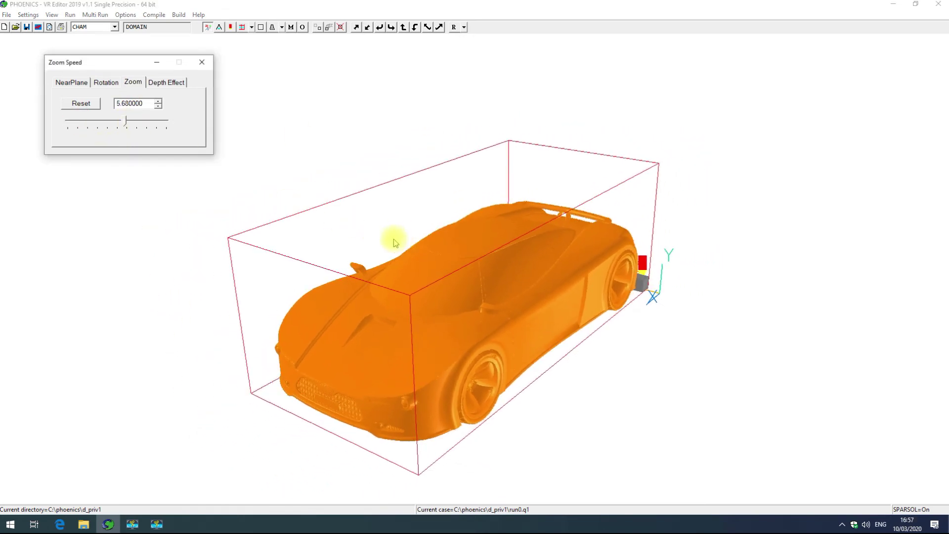
pyautogui.moveTo(394, 238); pyautogui.dragTo(419, 232, button='right')
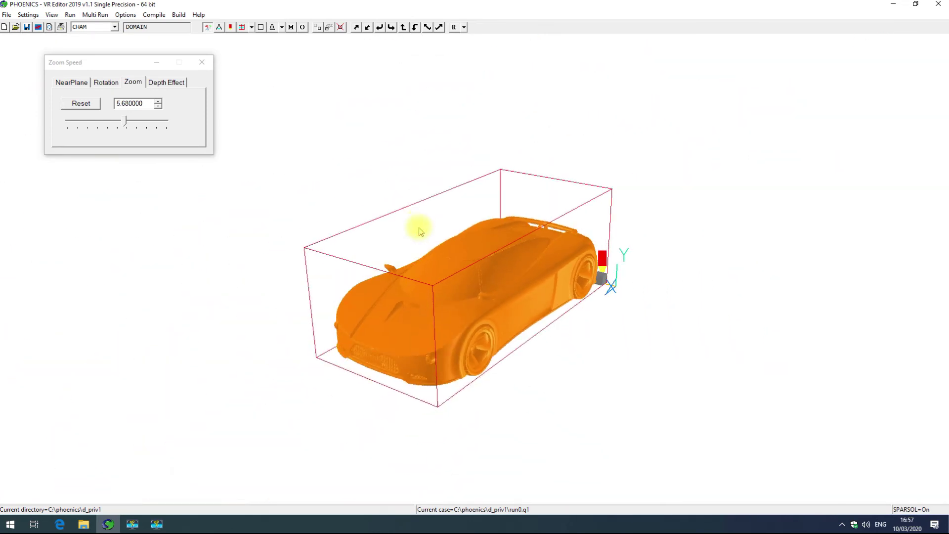
pyautogui.click(79, 102)
pyautogui.click(106, 82)
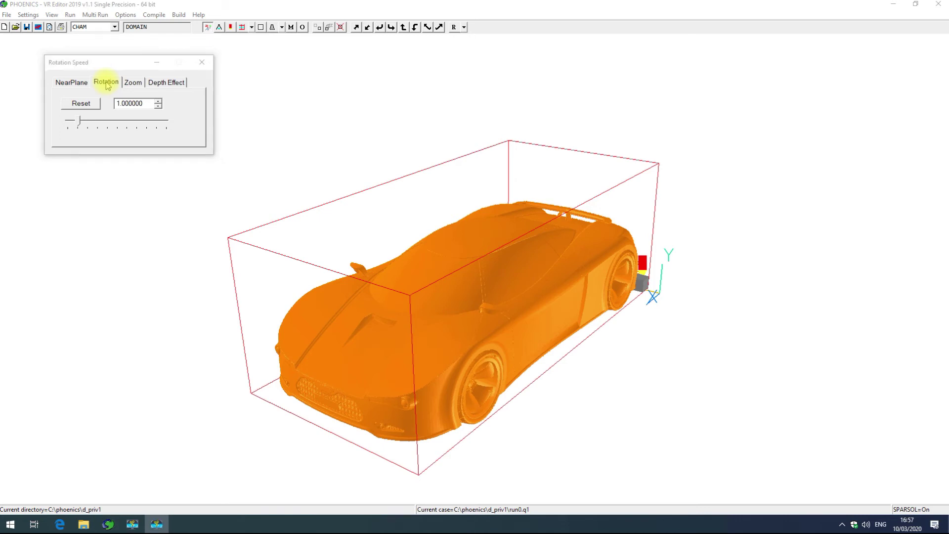
# Set the depth effect to its maximum of 100000.
pyautogui.click(166, 83)
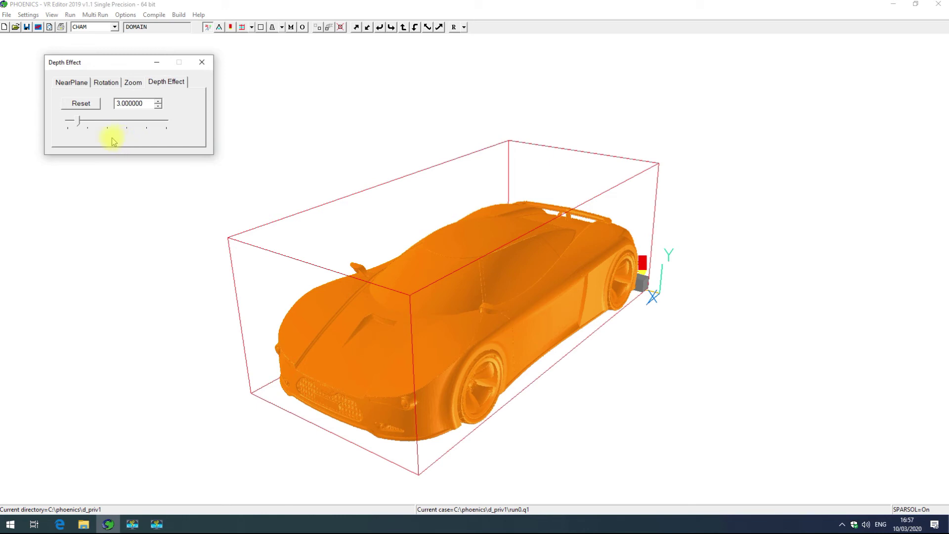
pyautogui.click(79, 123)
pyautogui.click(80, 103)
pyautogui.click(79, 123)
pyautogui.moveTo(78, 124); pyautogui.dragTo(178, 122)
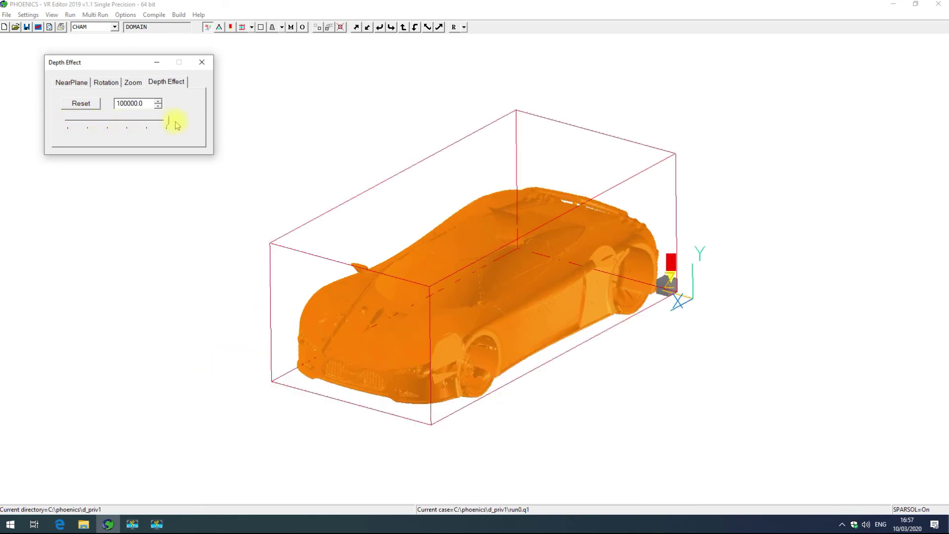
# Turn the view towards the car's side and align it to nearest head-on.
pyautogui.click(574, 274)
pyautogui.moveTo(574, 275); pyautogui.dragTo(477, 258)
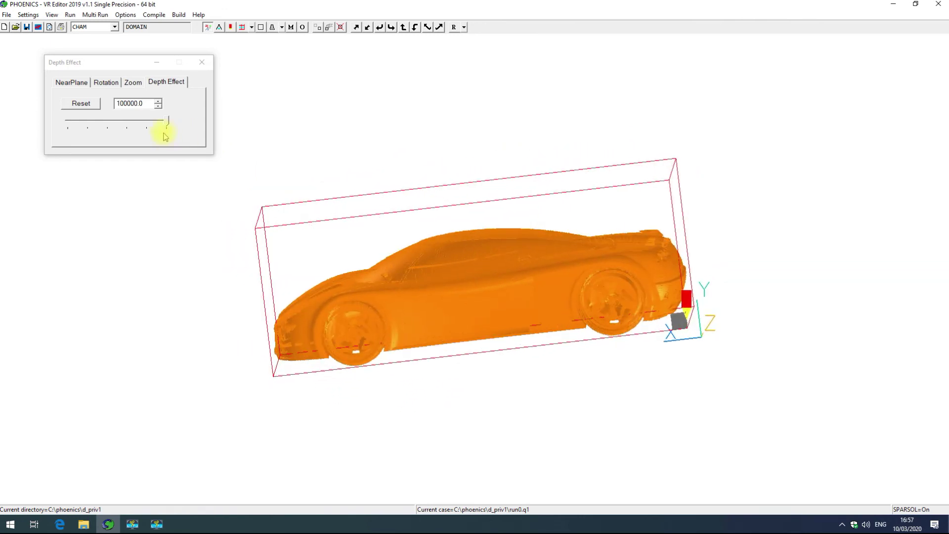
pyautogui.click(474, 203)
pyautogui.moveTo(474, 202)
pyautogui.mouseDown()
pyautogui.moveTo(483, 191)
pyautogui.moveTo(474, 188)
pyautogui.mouseUp()
pyautogui.click(464, 28)
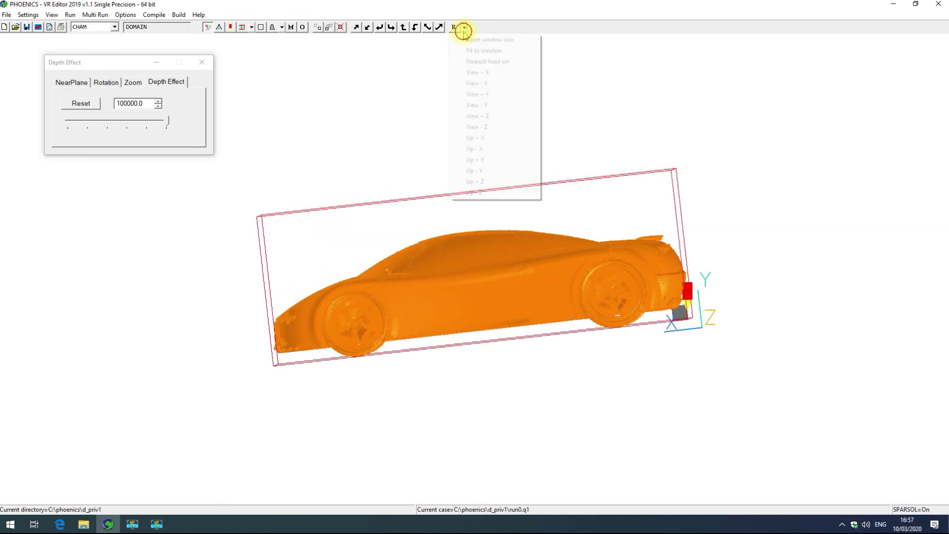
pyautogui.click(487, 62)
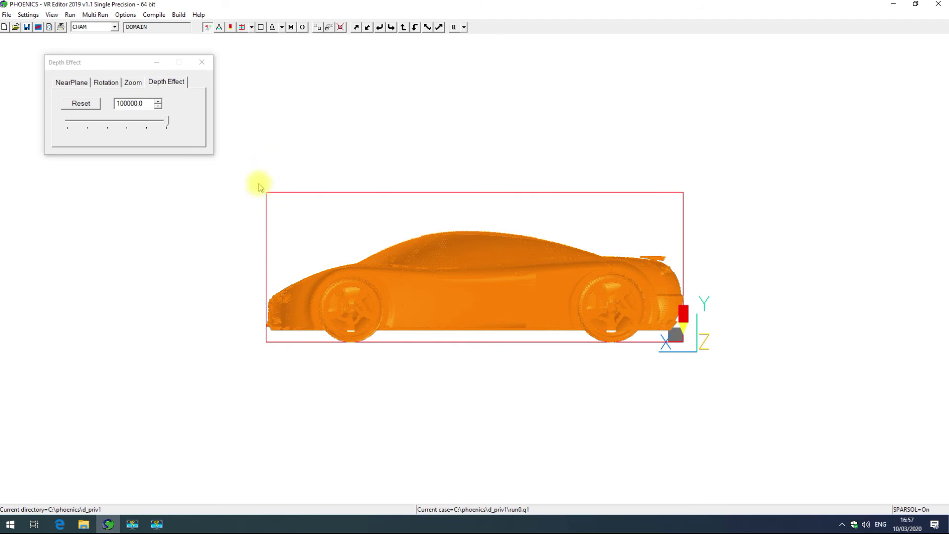
# Reset the depth effect to its default, turn the car to an angled perspective view and close the depth effect settings.
pyautogui.moveTo(345, 223); pyautogui.dragTo(388, 239)
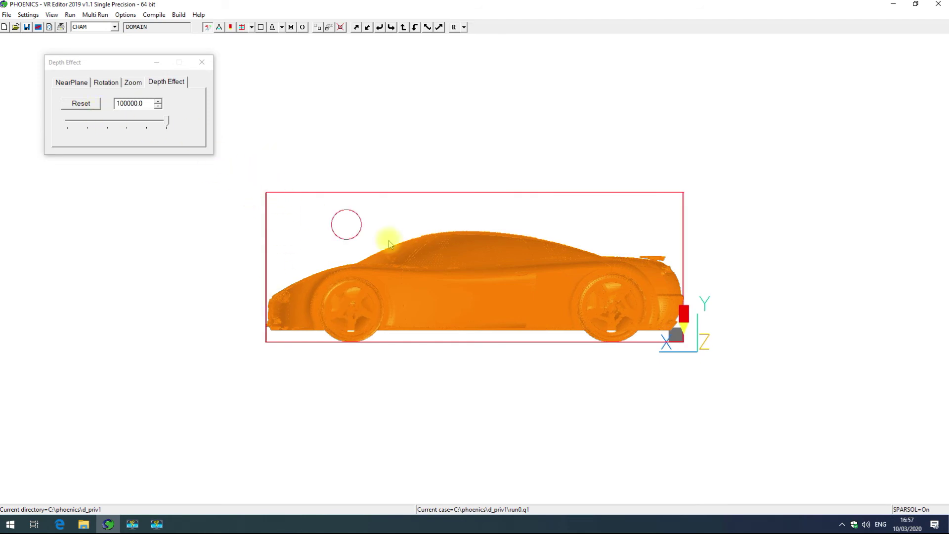
pyautogui.click(81, 102)
pyautogui.moveTo(324, 174); pyautogui.dragTo(328, 196)
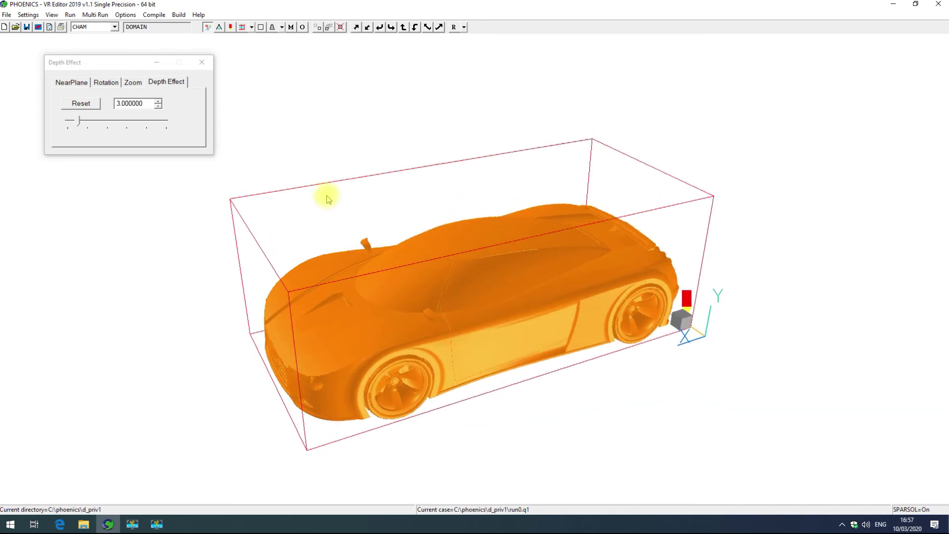
pyautogui.click(201, 65)
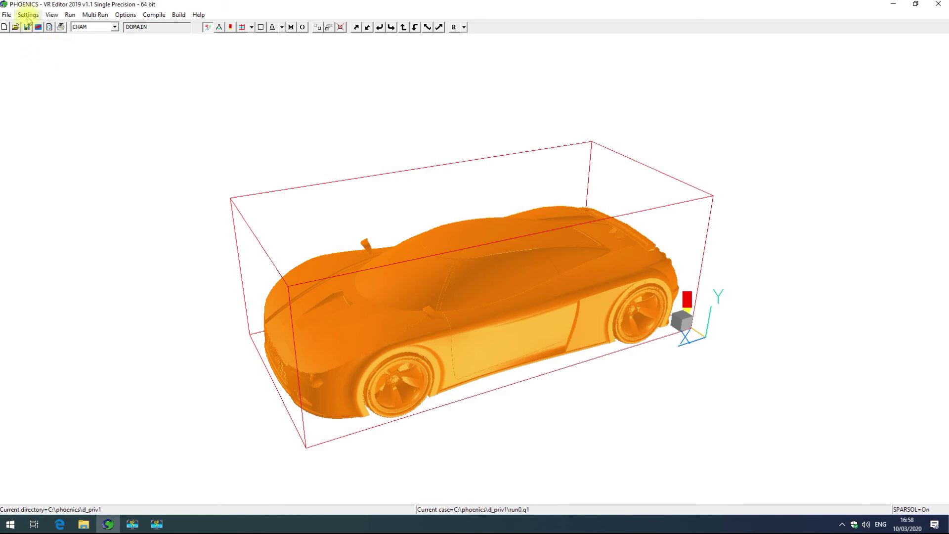
# In the lighting options, raise the light source's Y-Z elevation to about three quarters of its range and its X-Y rotation to mid-range.
pyautogui.click(28, 14)
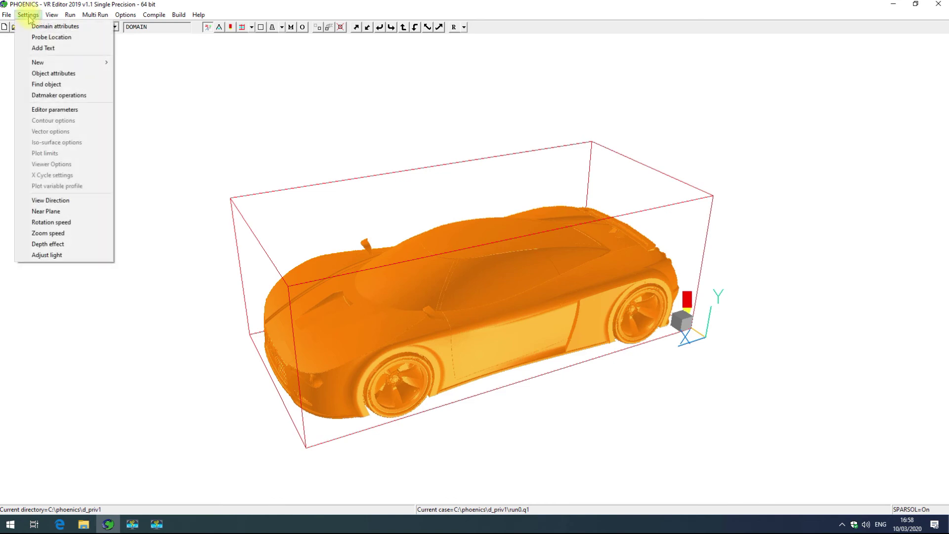
pyautogui.click(49, 255)
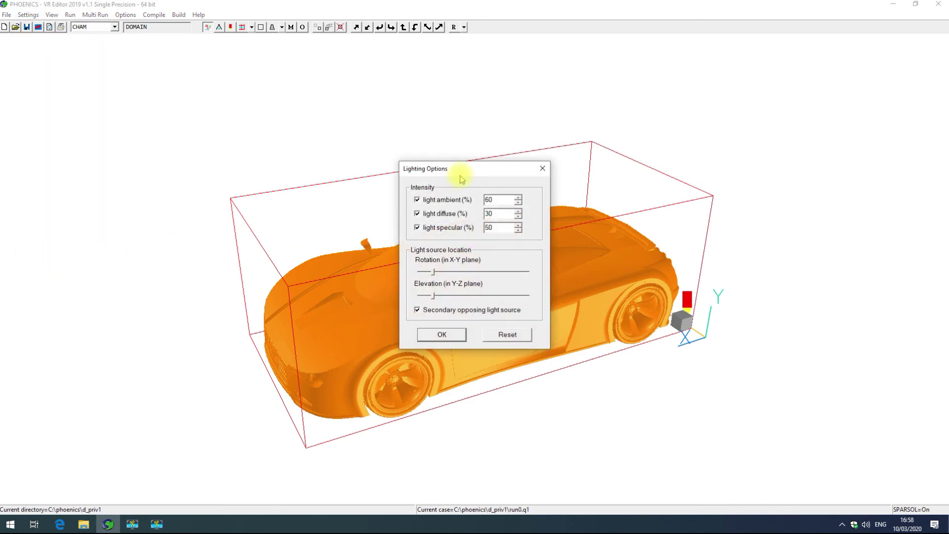
pyautogui.moveTo(457, 171); pyautogui.dragTo(123, 143)
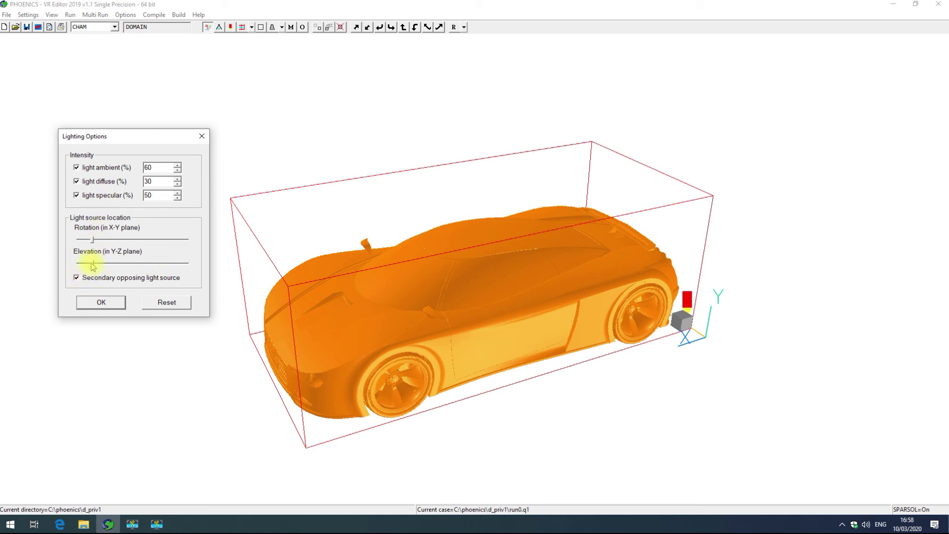
pyautogui.click(123, 263)
pyautogui.click(130, 265)
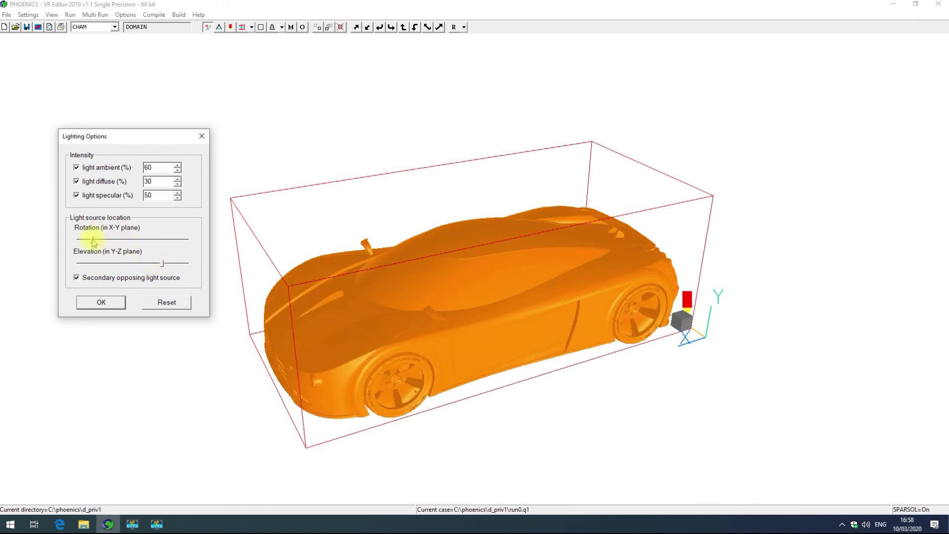
pyautogui.click(132, 240)
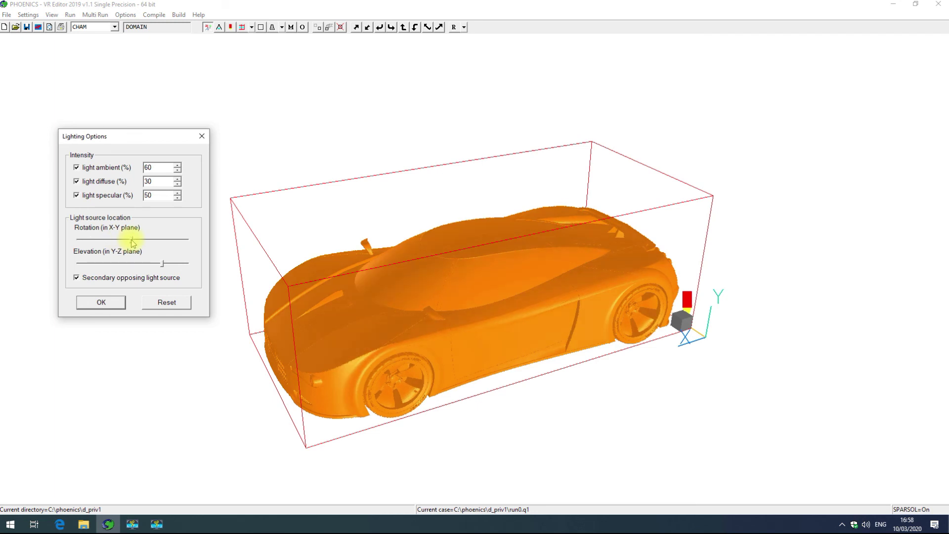
# Set the specular light intensity to 100% and the ambient light intensity to 20%.
pyautogui.doubleClick(149, 196)
pyautogui.write('100')
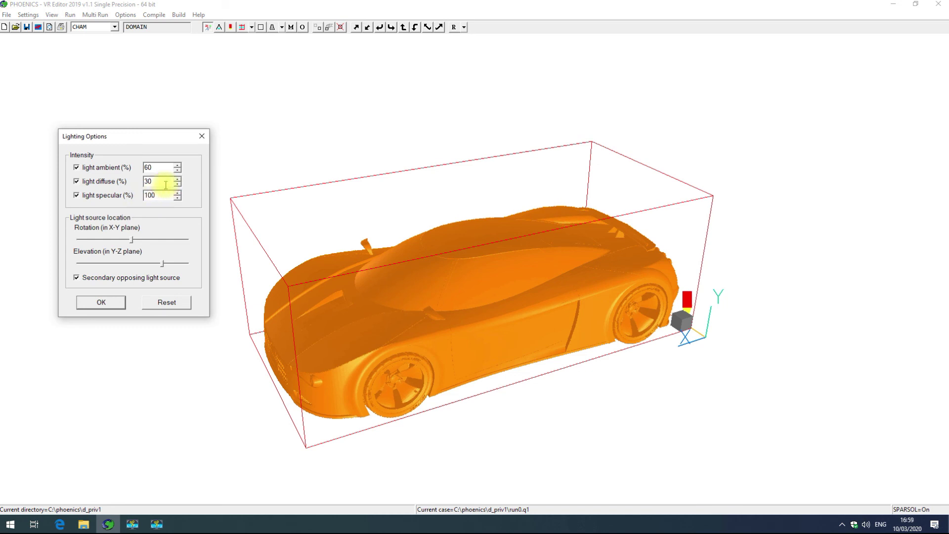
pyautogui.click(166, 184)
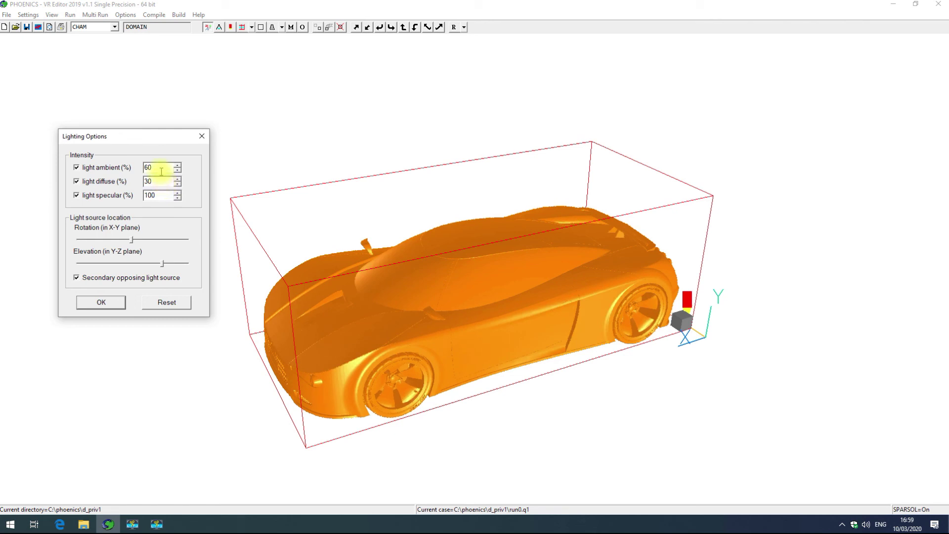
pyautogui.moveTo(154, 167); pyautogui.dragTo(139, 175)
pyautogui.write('20')
pyautogui.click(166, 184)
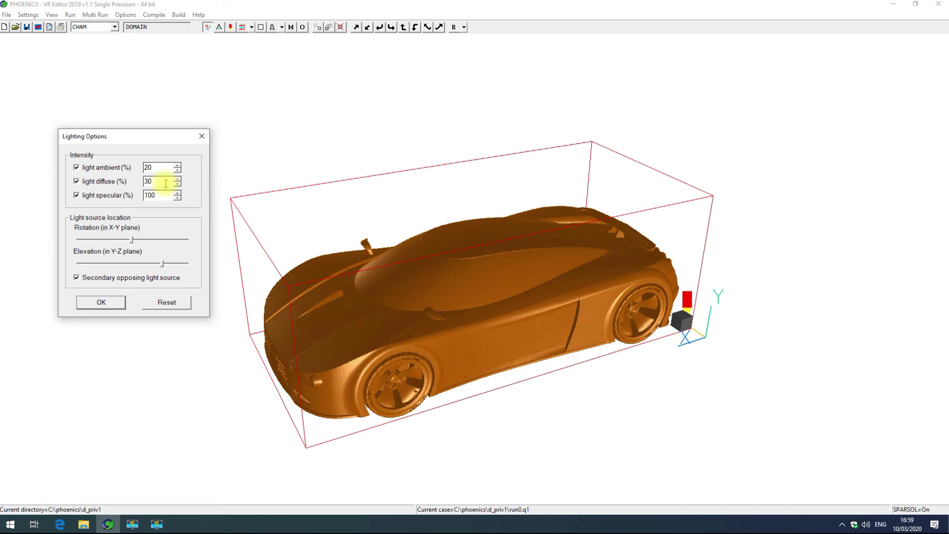
# Reset all lighting intensities and the light source location to their defaults and accept the lighting options.
pyautogui.click(162, 303)
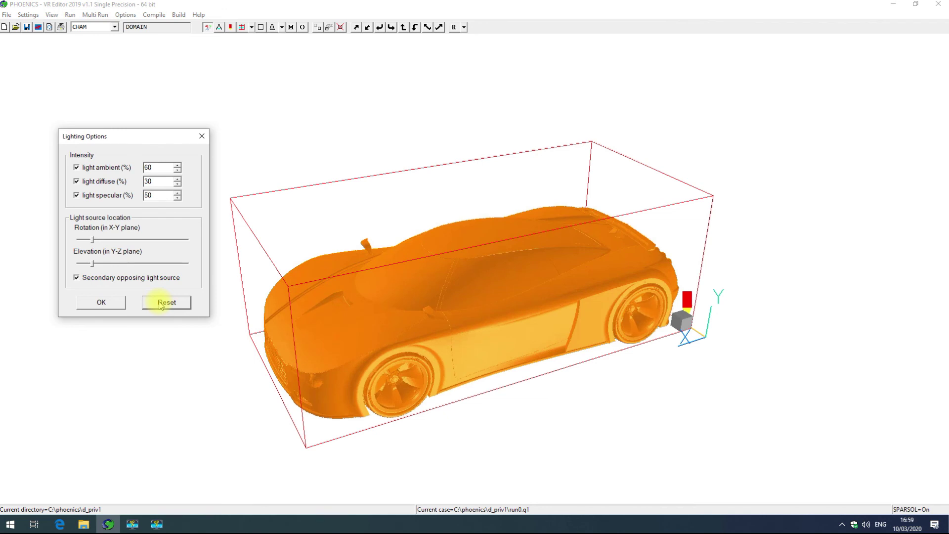
pyautogui.click(118, 304)
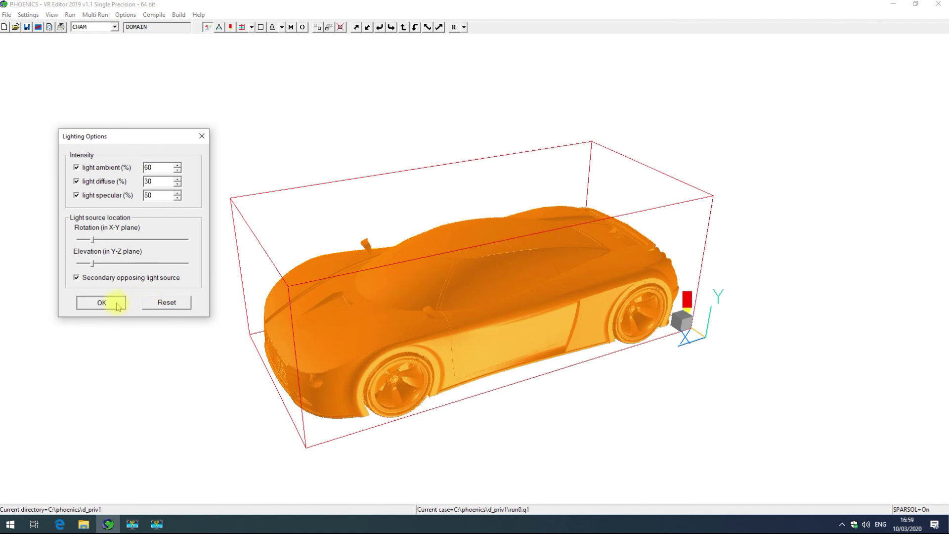